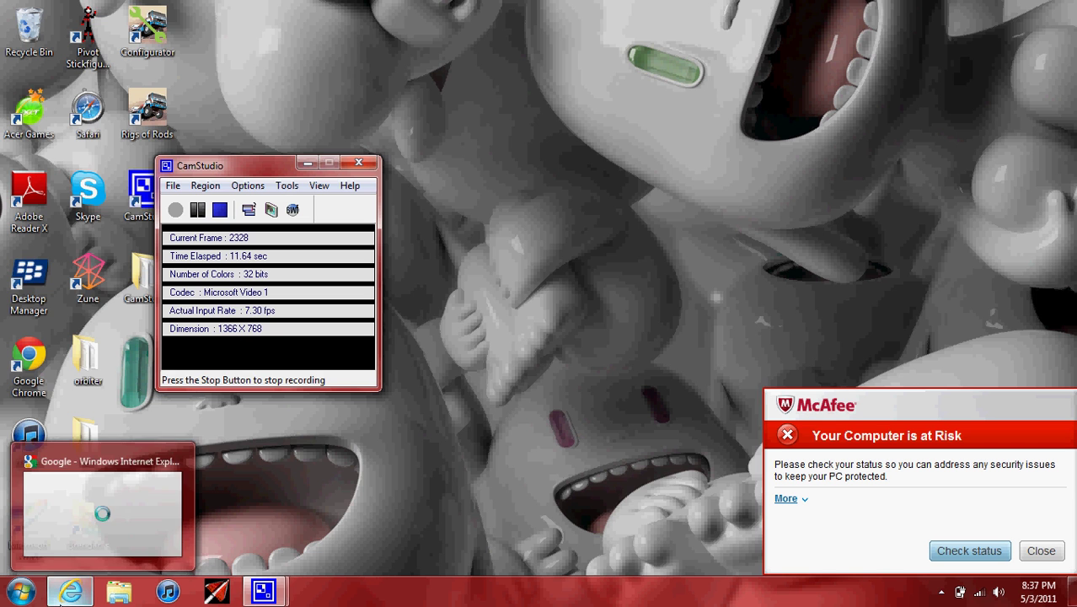
Bring the Google browser window forward and dismiss both McAfee security pop-ups
left_click(62, 598)
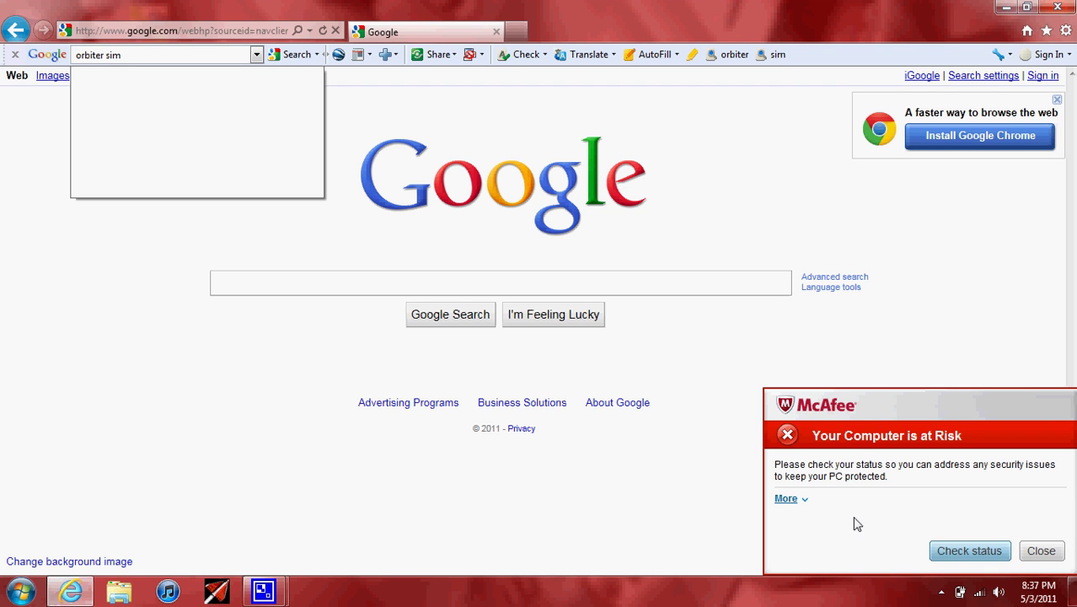
left_click(1043, 552)
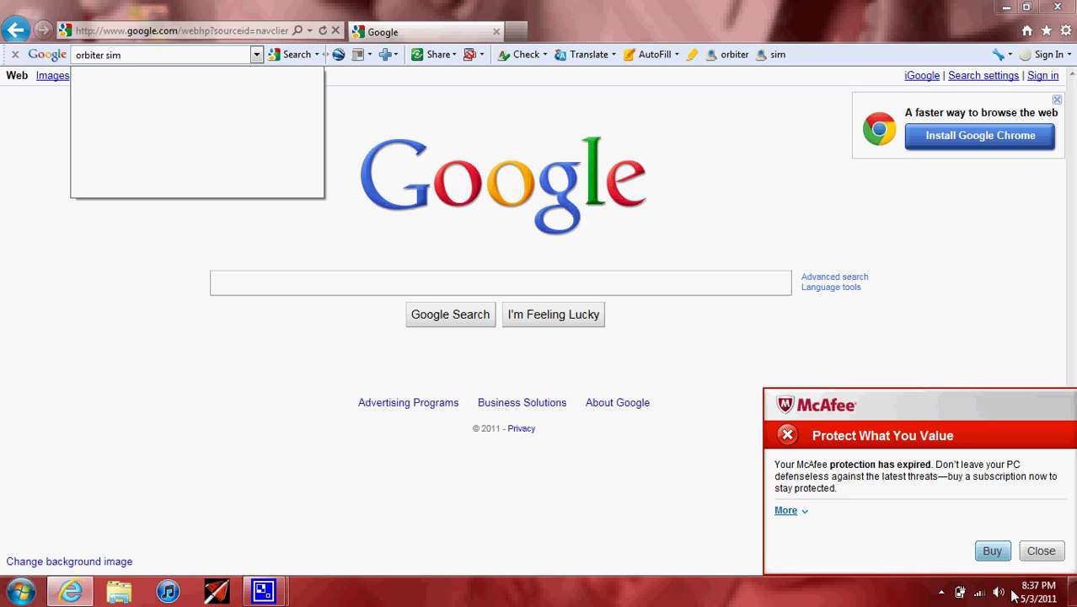
left_click(1032, 553)
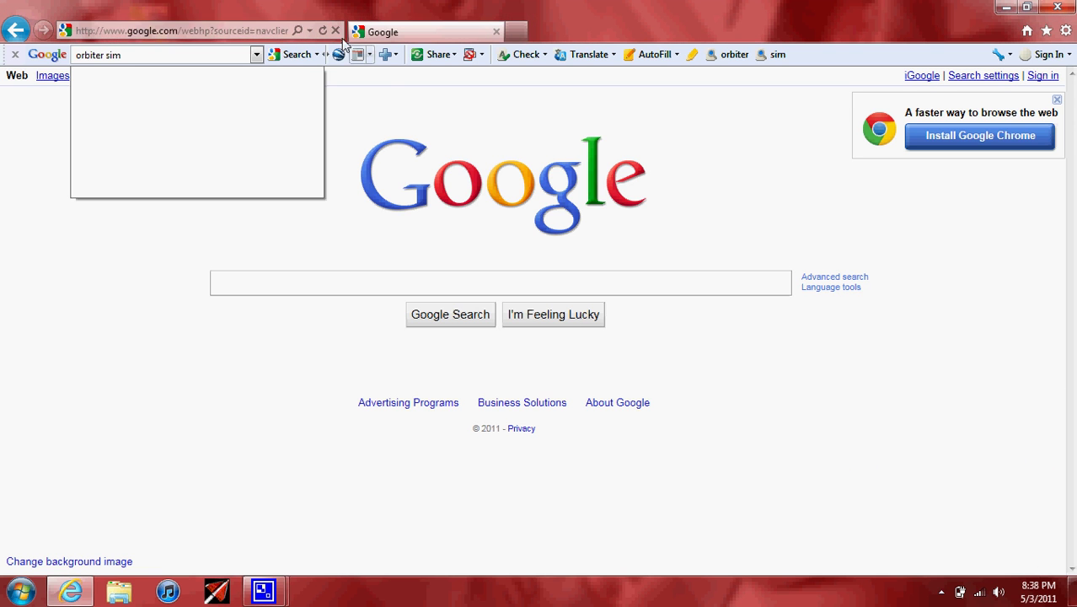
left_click(257, 55)
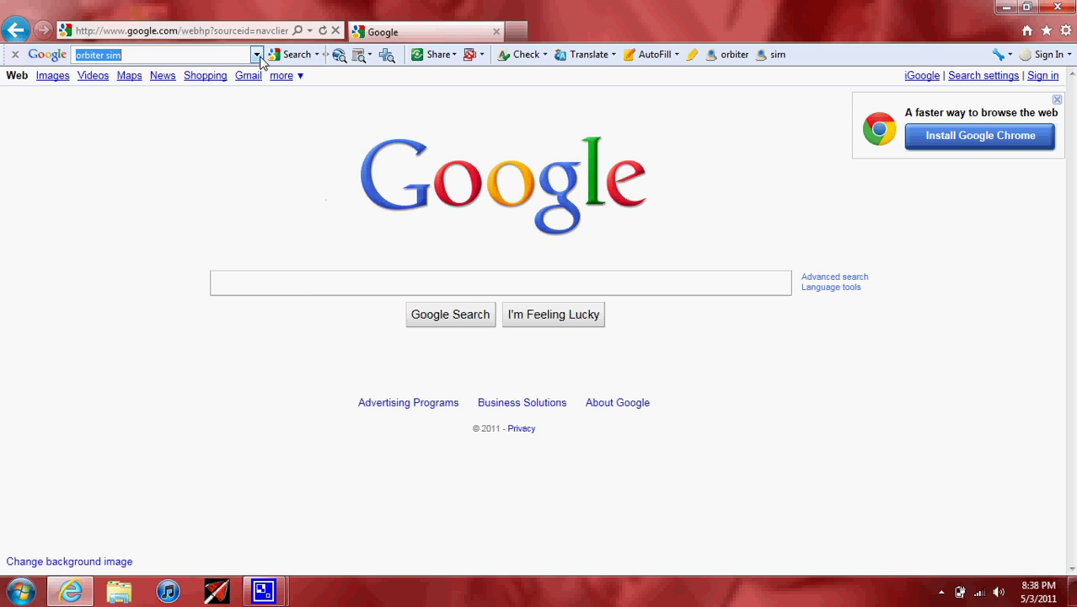
Search Google for 'orbiter sim', fixing the typos along the way
left_click(314, 293)
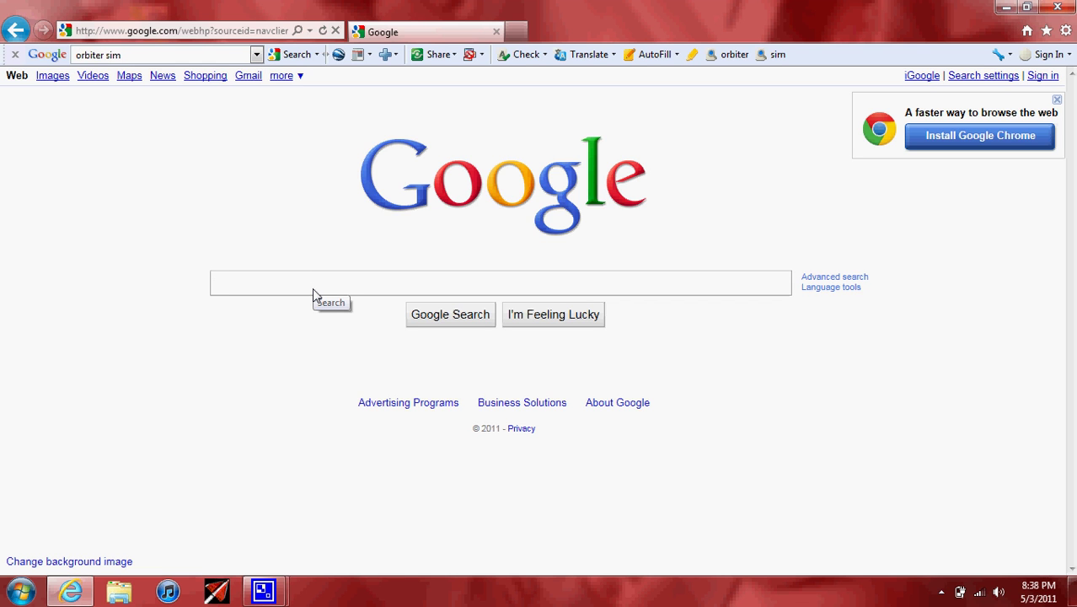
type("or")
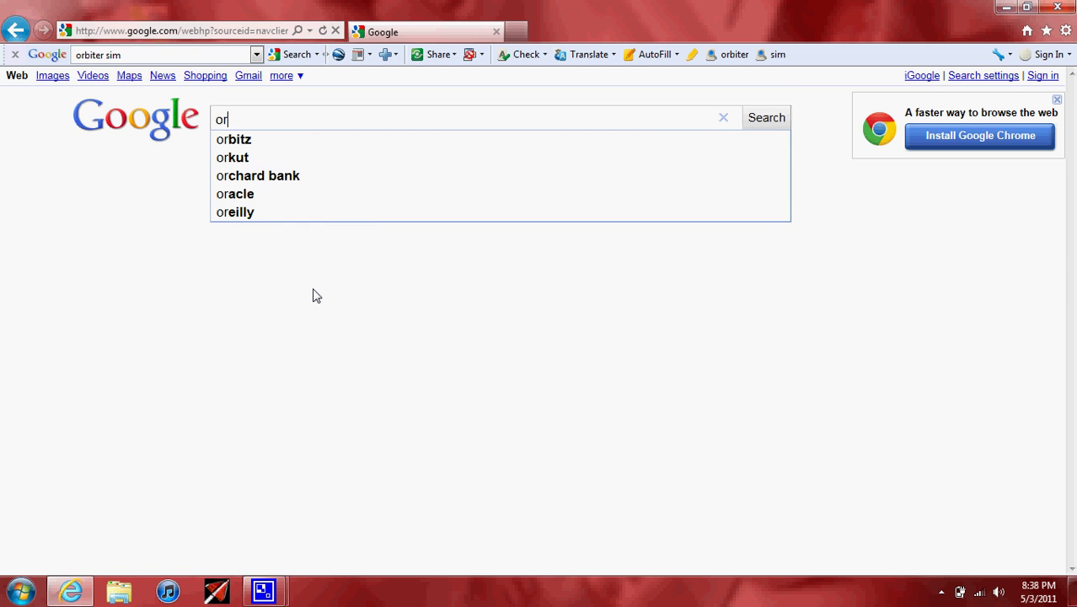
type("bier")
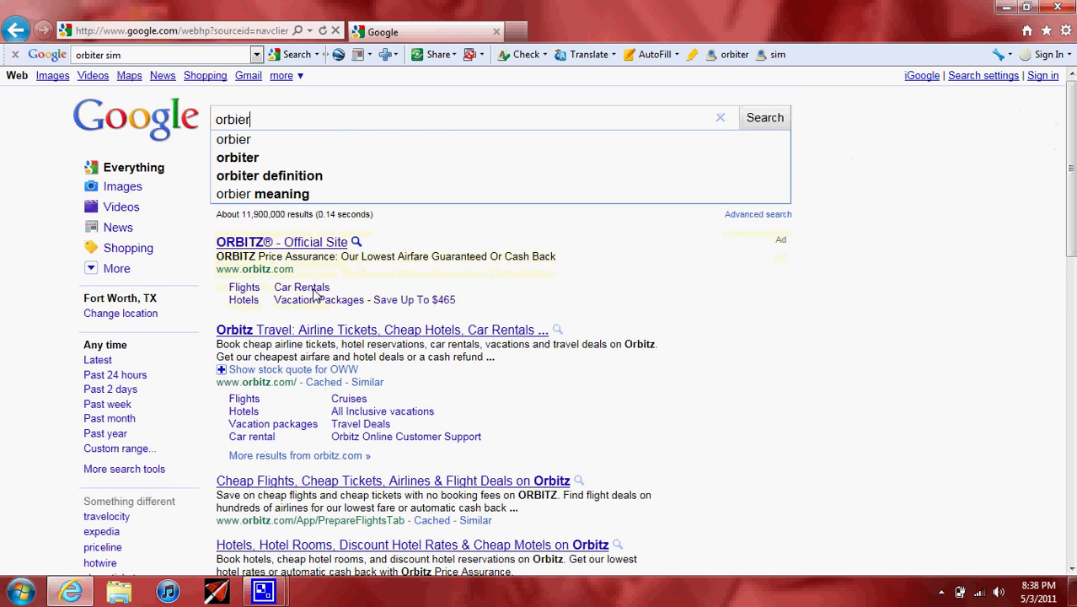
key("BackSpace")
key("BackSpace")
key("BackSpace")
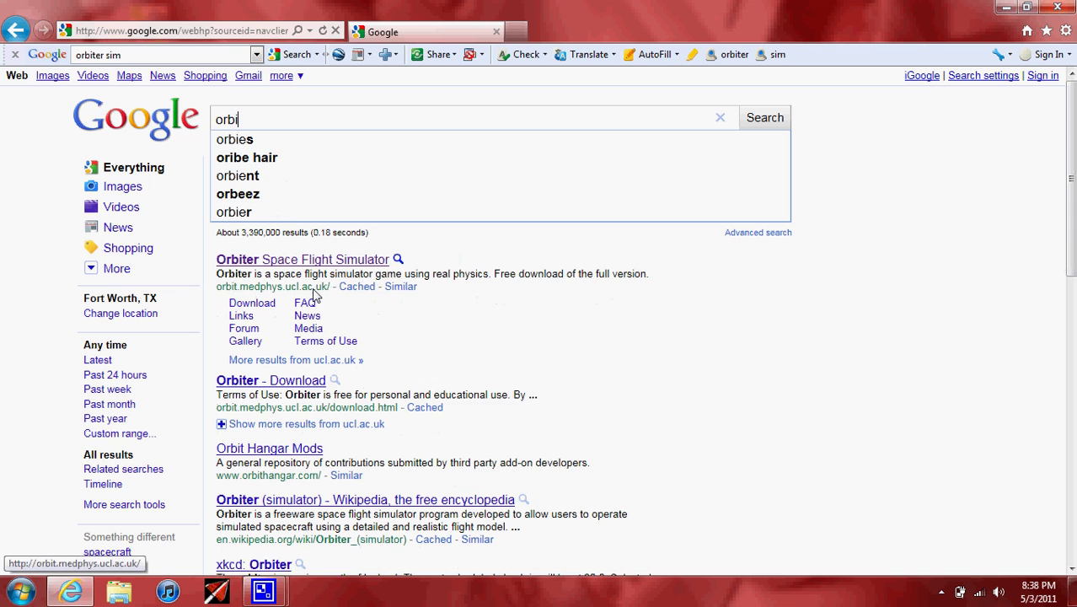
key("BackSpace")
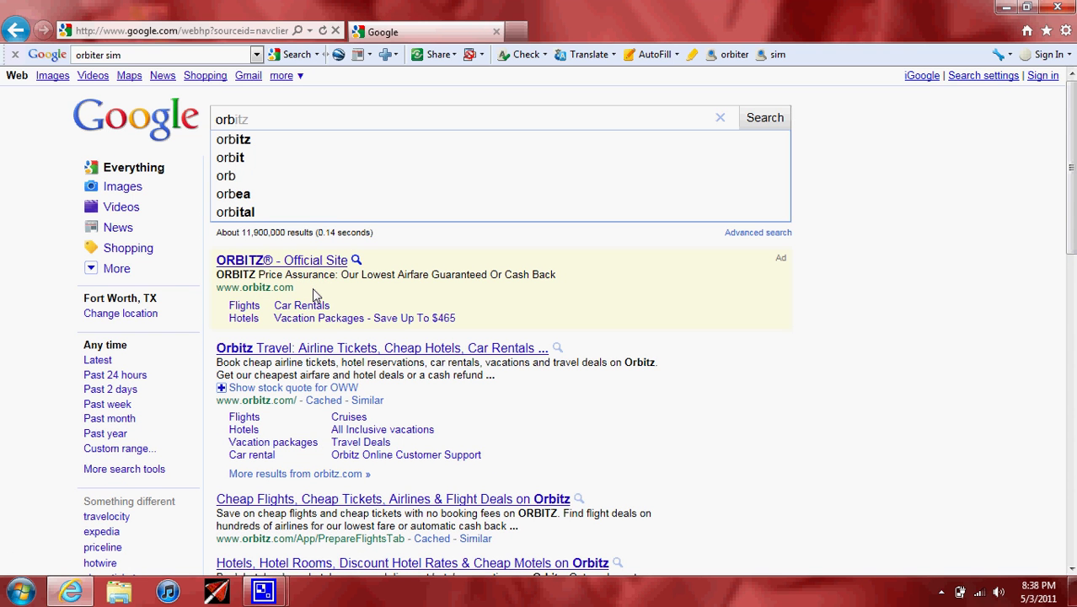
type("i")
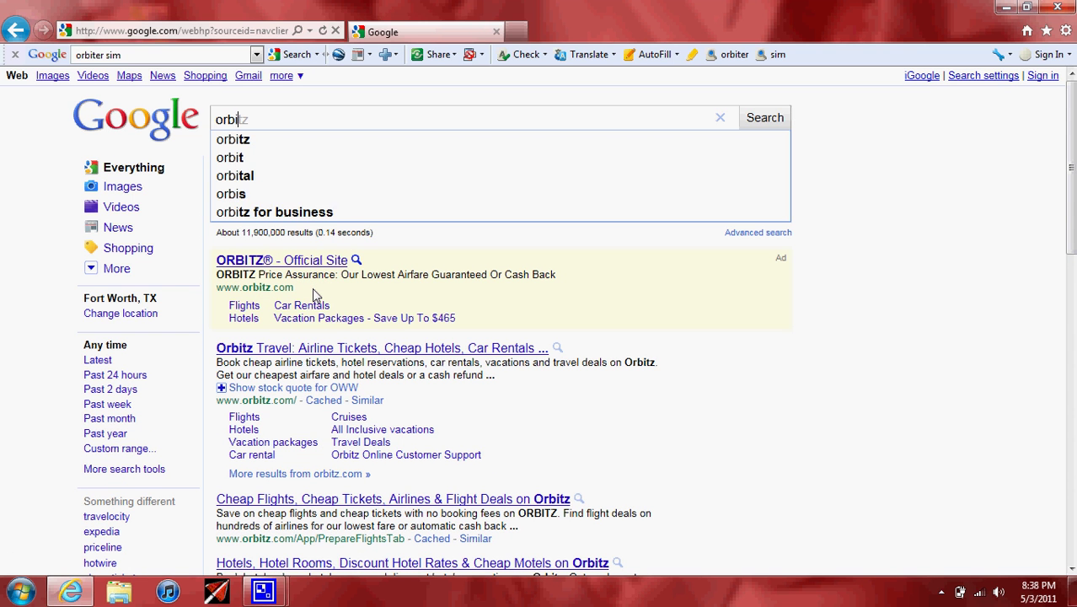
type("ter so")
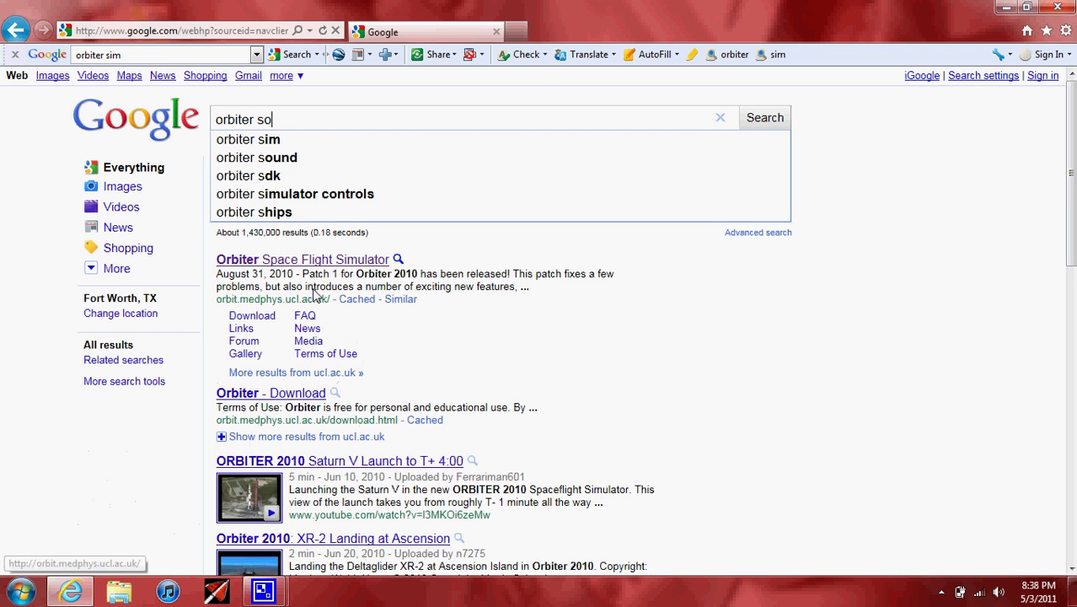
key("BackSpace")
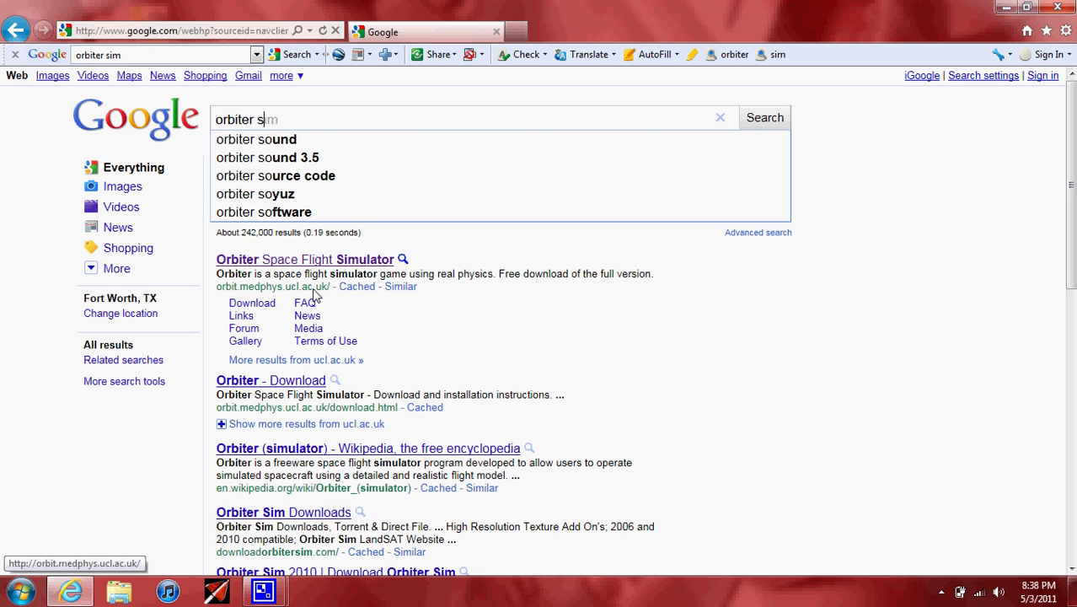
type("im")
key("Return")
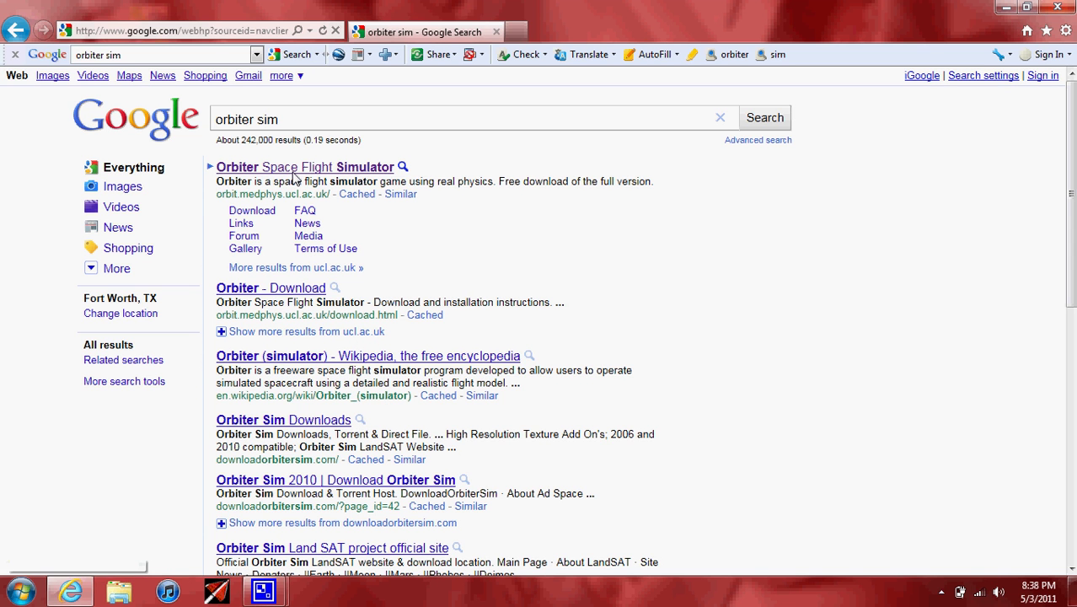
Open the Orbiter Space Flight Simulator site and go to its Download page
left_click(293, 172)
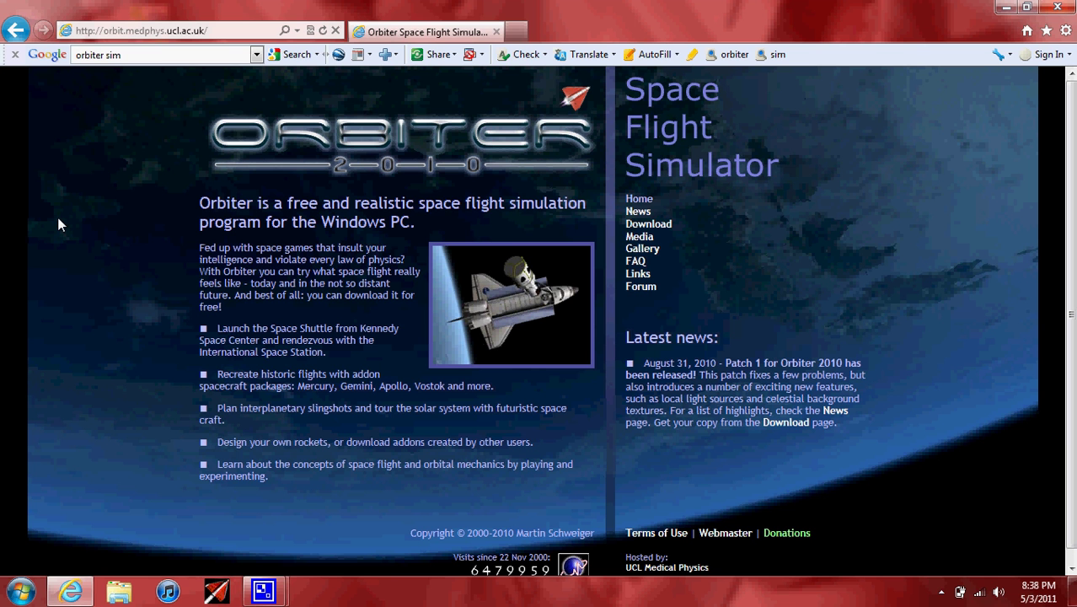
scroll(59, 224, "down", 1)
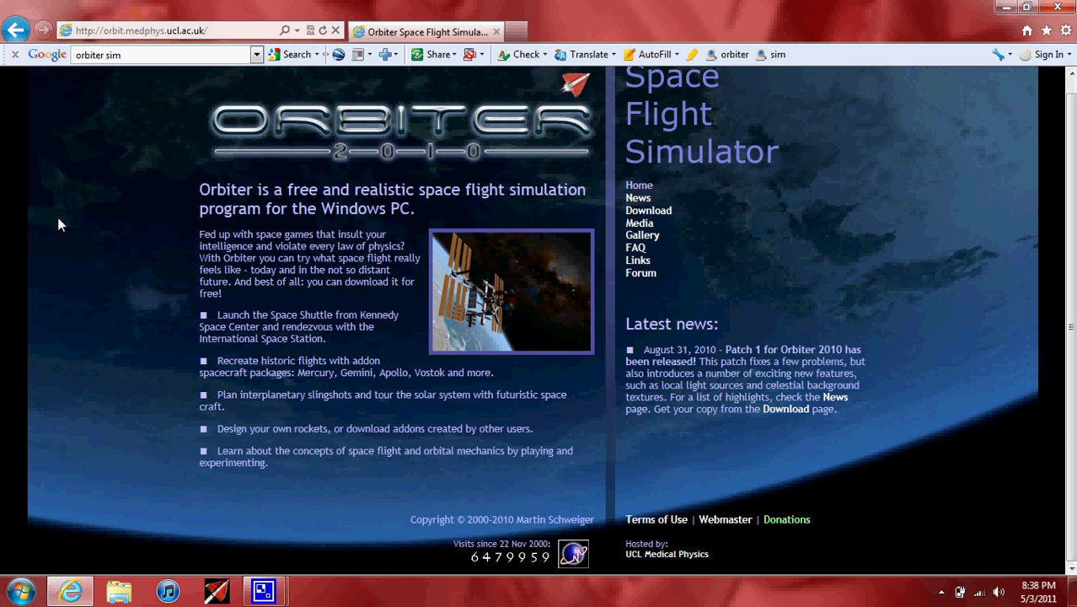
left_click(659, 216)
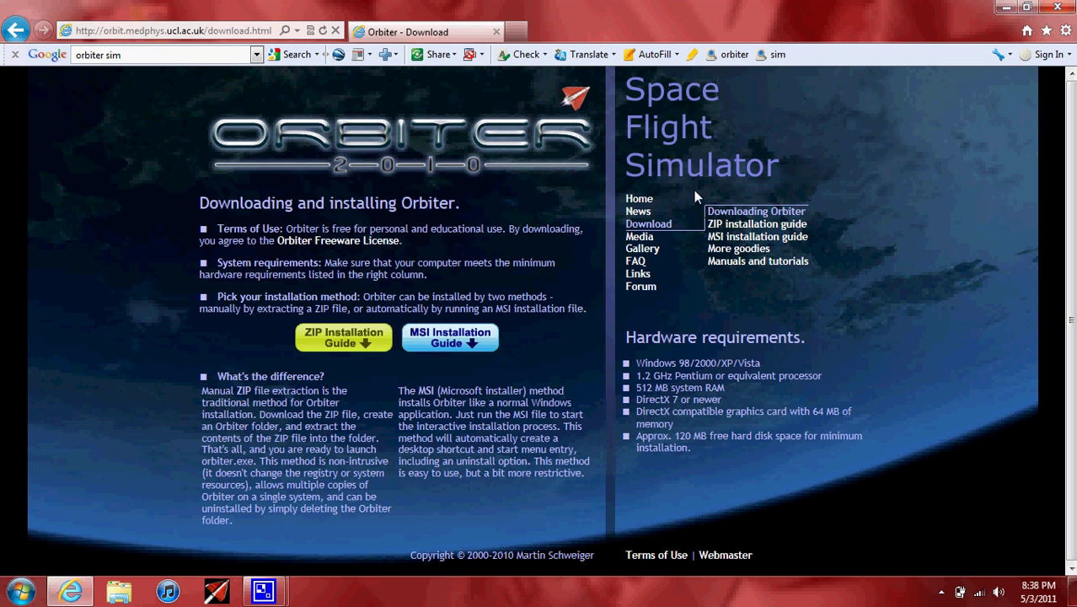
Open the ZIP Installation Guide and scroll down to its download sites list
left_click(323, 335)
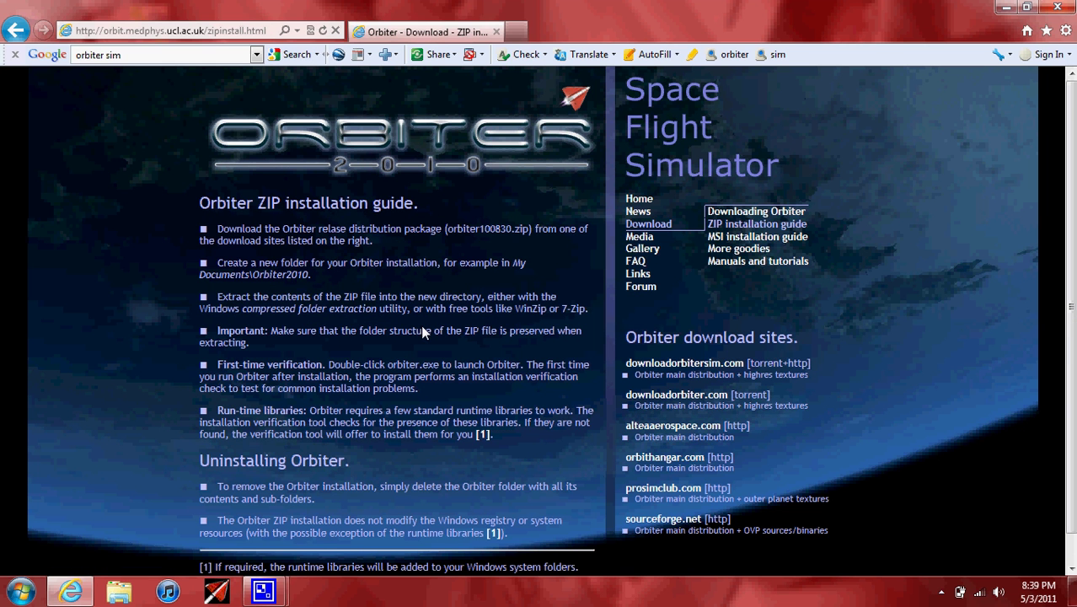
scroll(422, 331, "down", 1)
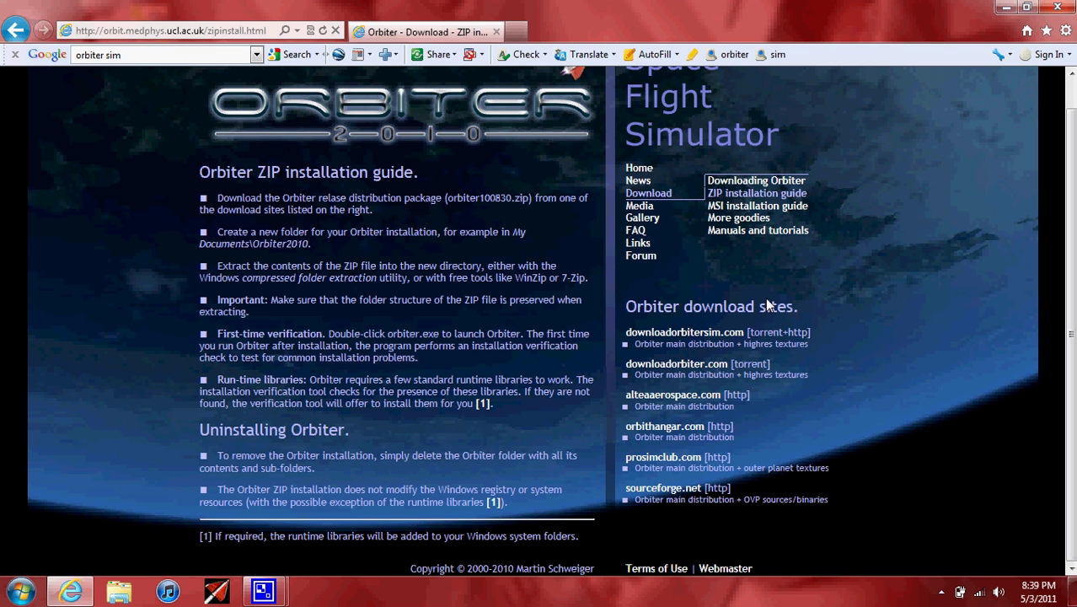
Visit downloadorbitersim.com and open the Orbiter 2010 direct file downloads
left_click(690, 336)
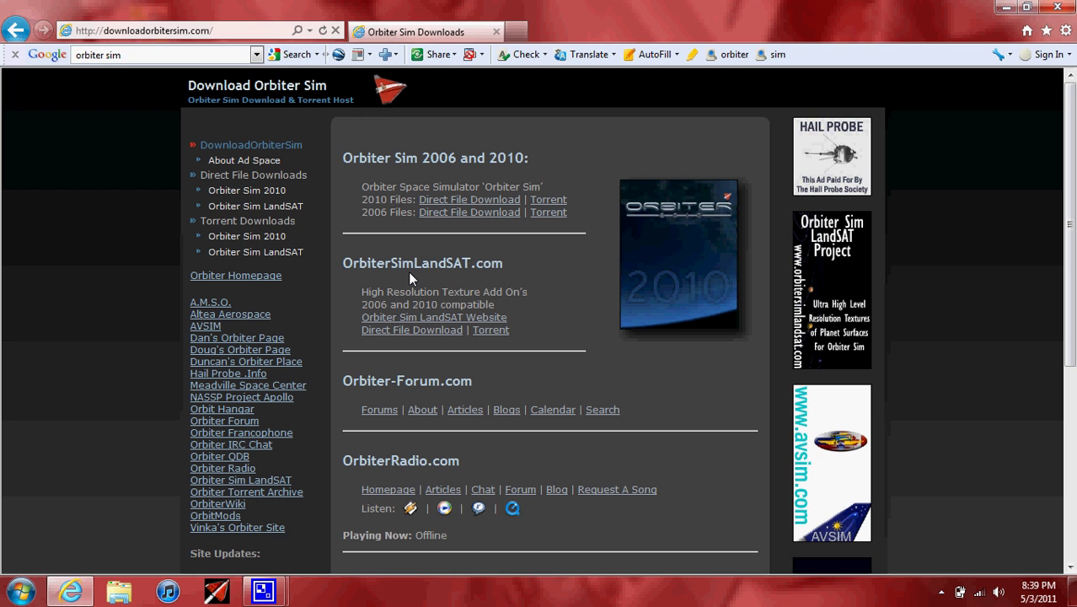
left_click(455, 200)
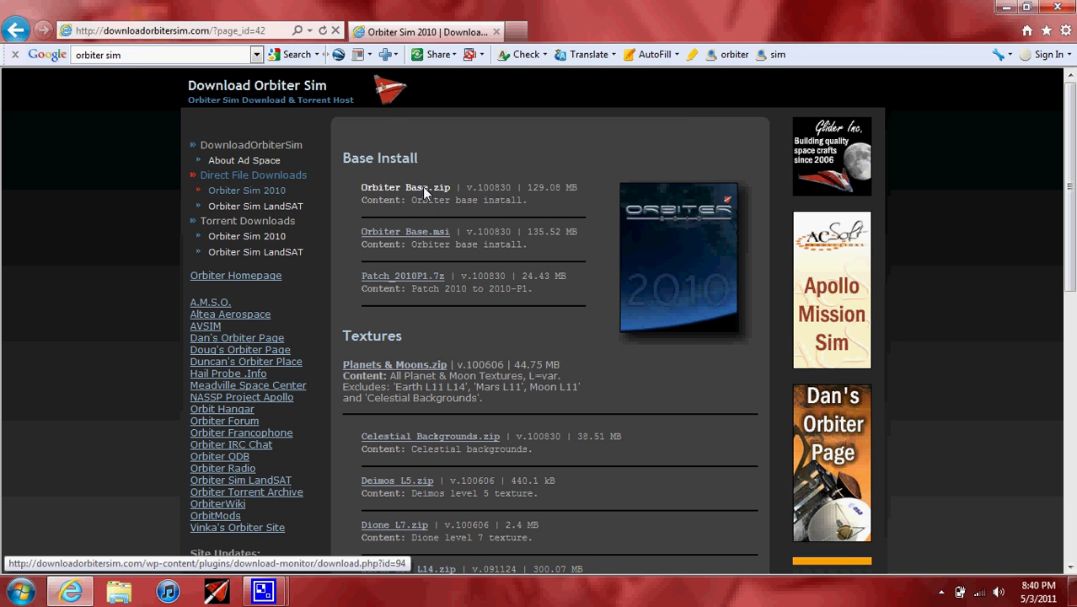
Start saving Orbiter Base.zip, cancel the Save As dialog, and minimise the browser
left_click(422, 186)
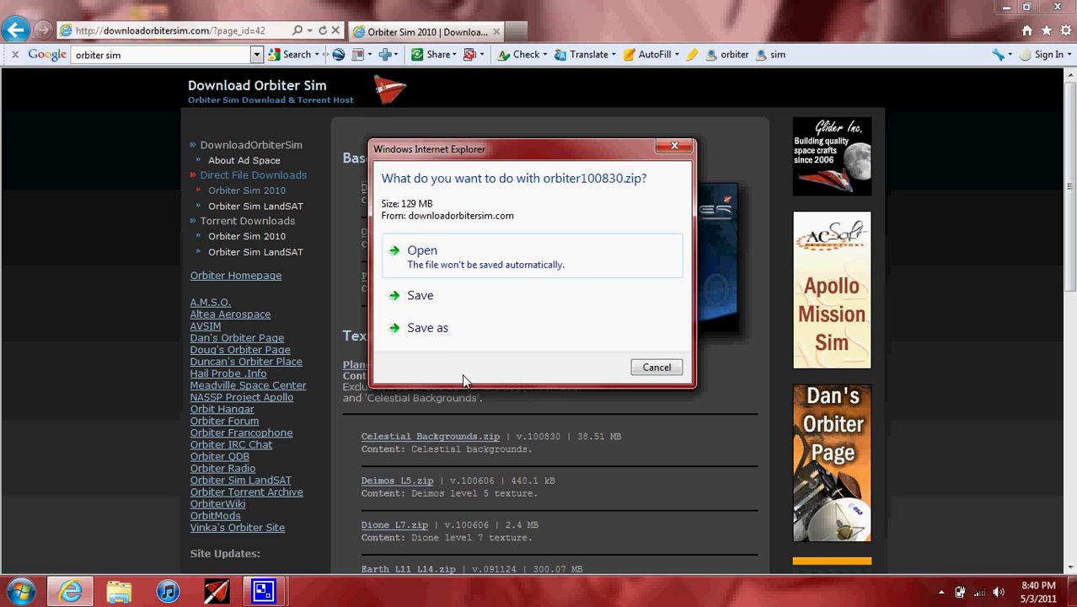
left_click(432, 332)
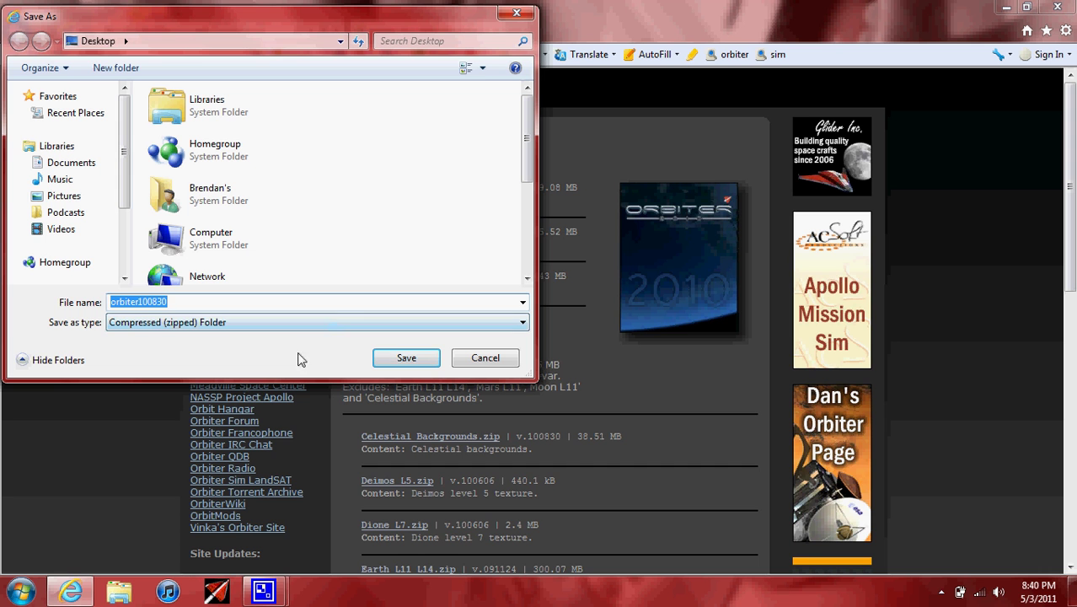
left_click(503, 359)
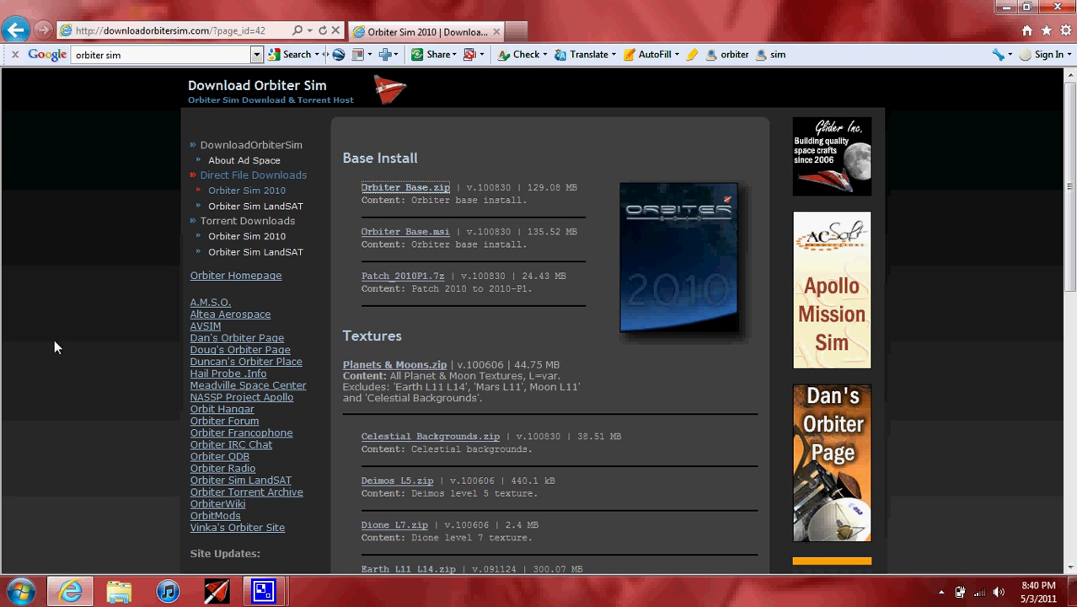
left_click(70, 597)
Restore the browser, go back to the ZIP guide, and open Manuals and tutorials
left_click(71, 597)
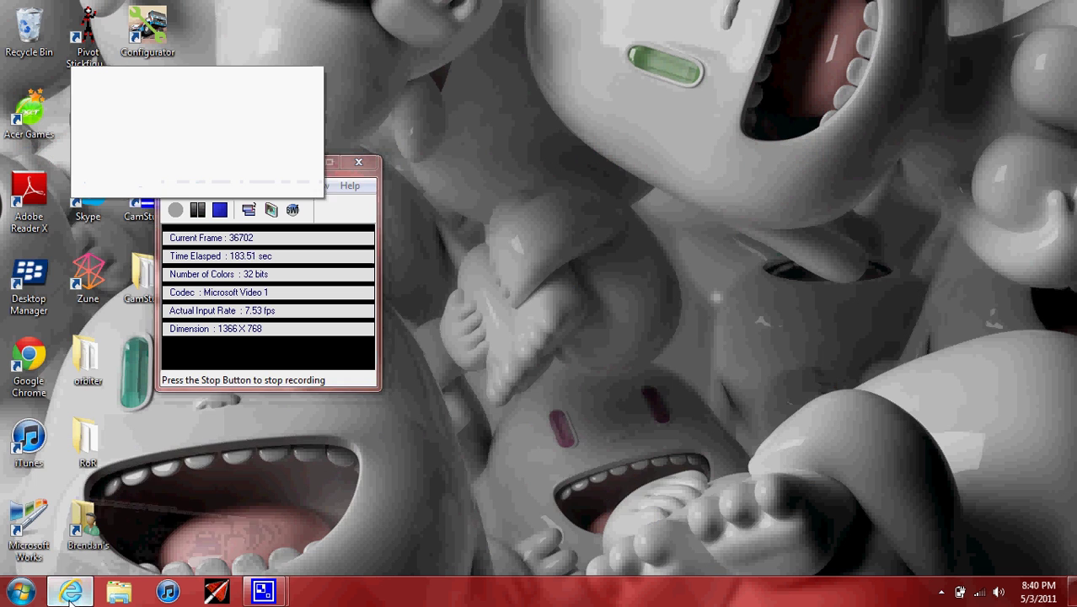
left_click(10, 37)
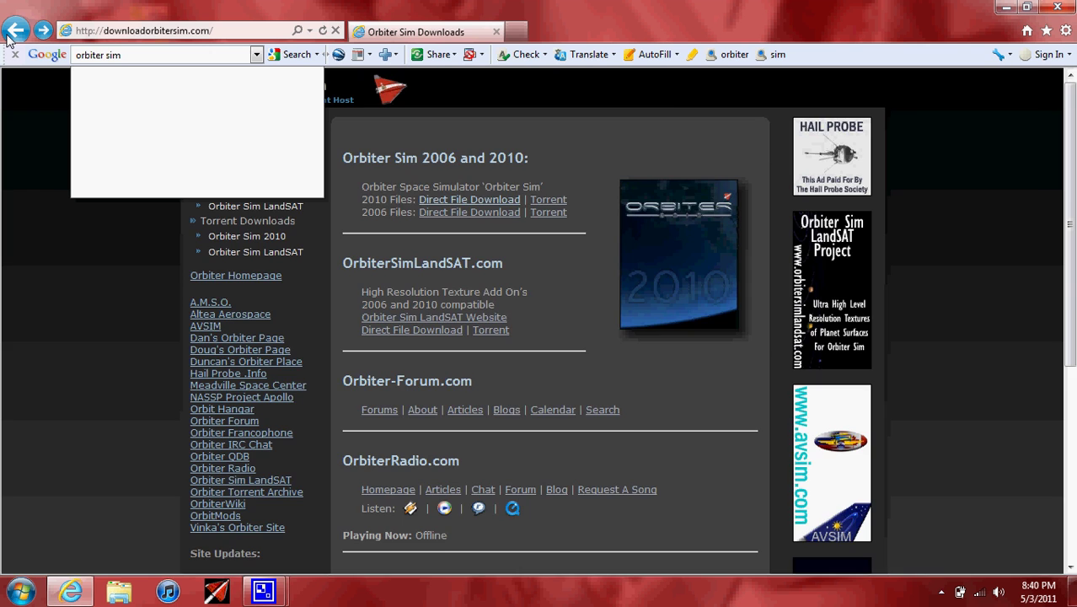
left_click(13, 34)
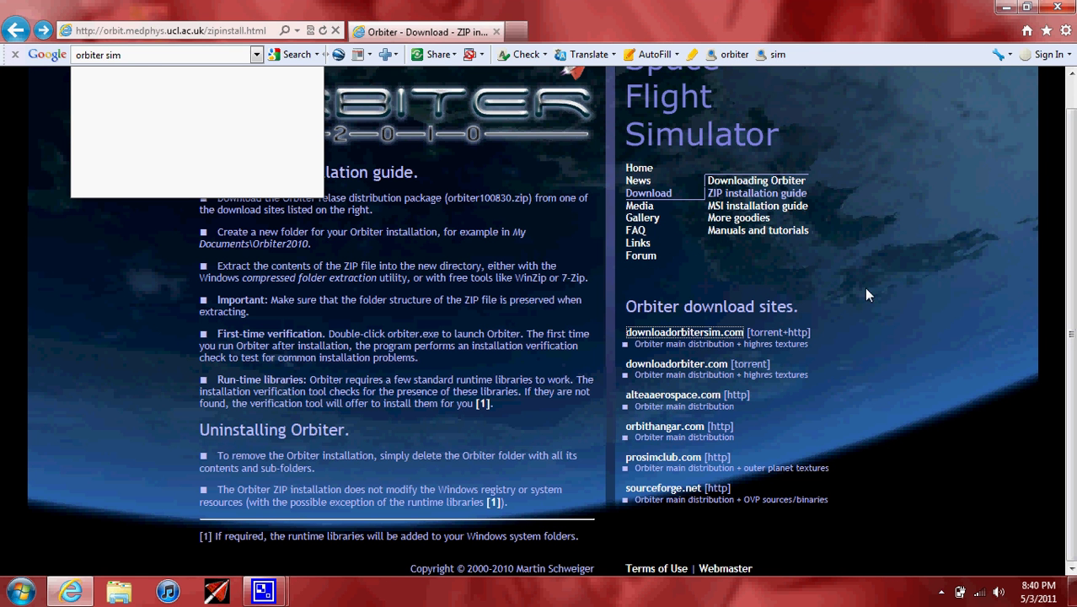
left_click(256, 54)
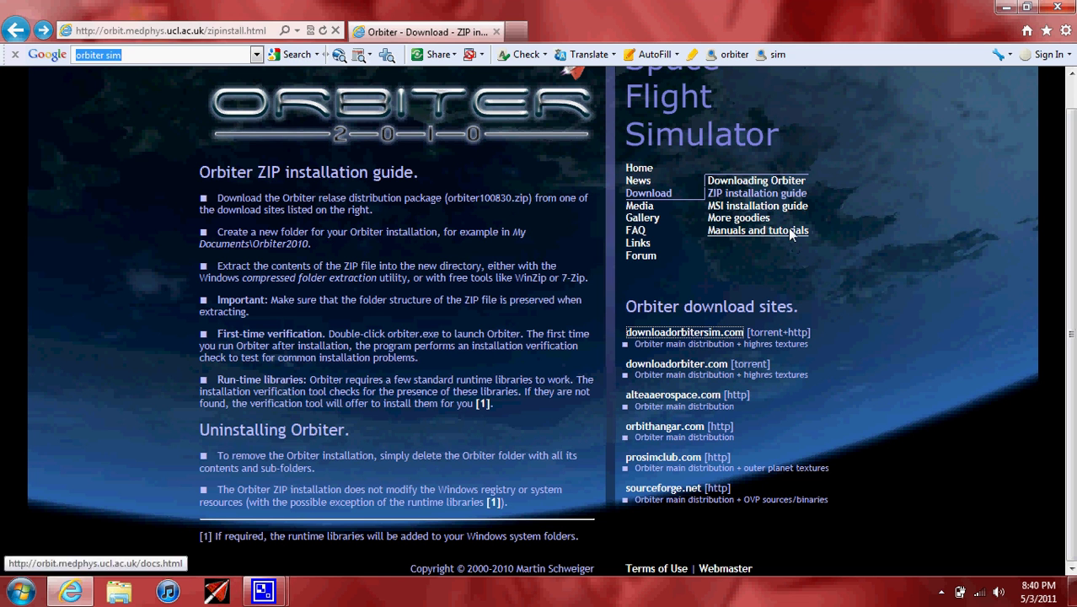
left_click(789, 230)
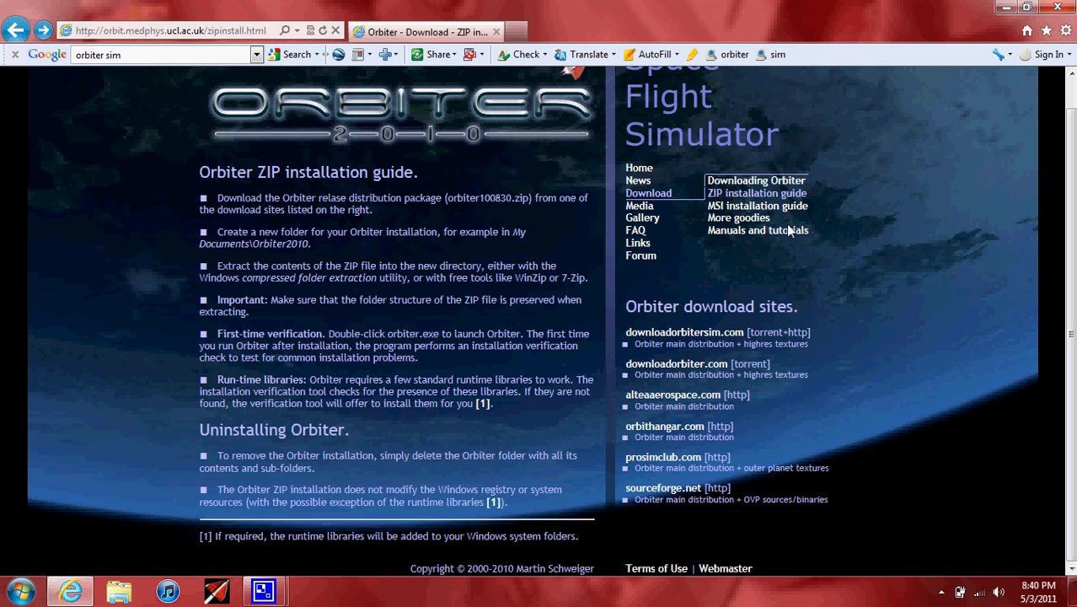
left_click(789, 232)
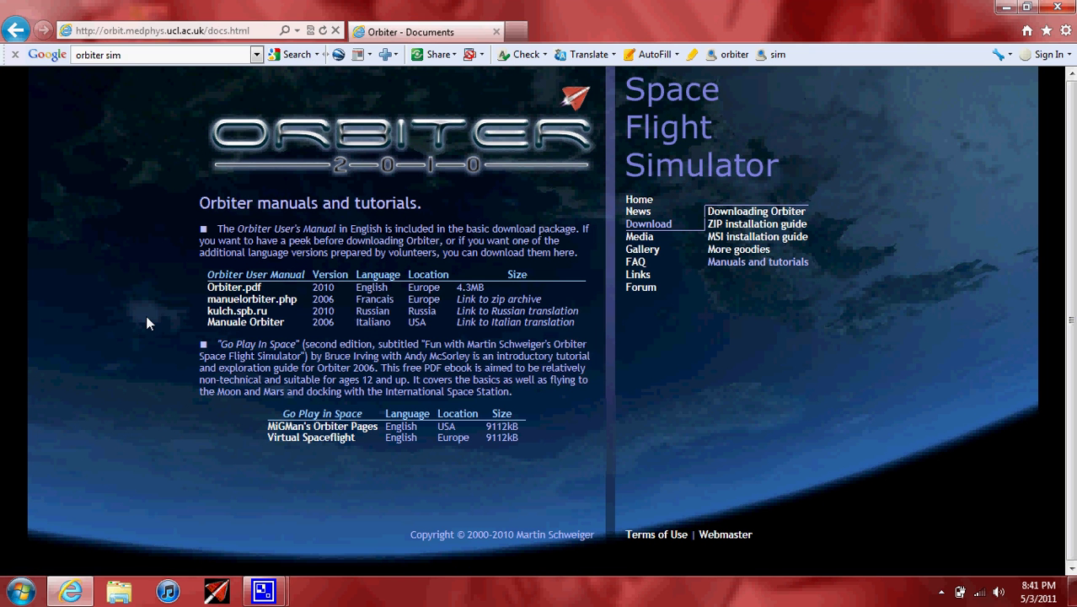
Open Orbiter.pdf from the Orbiter User Manual table
left_click(236, 289)
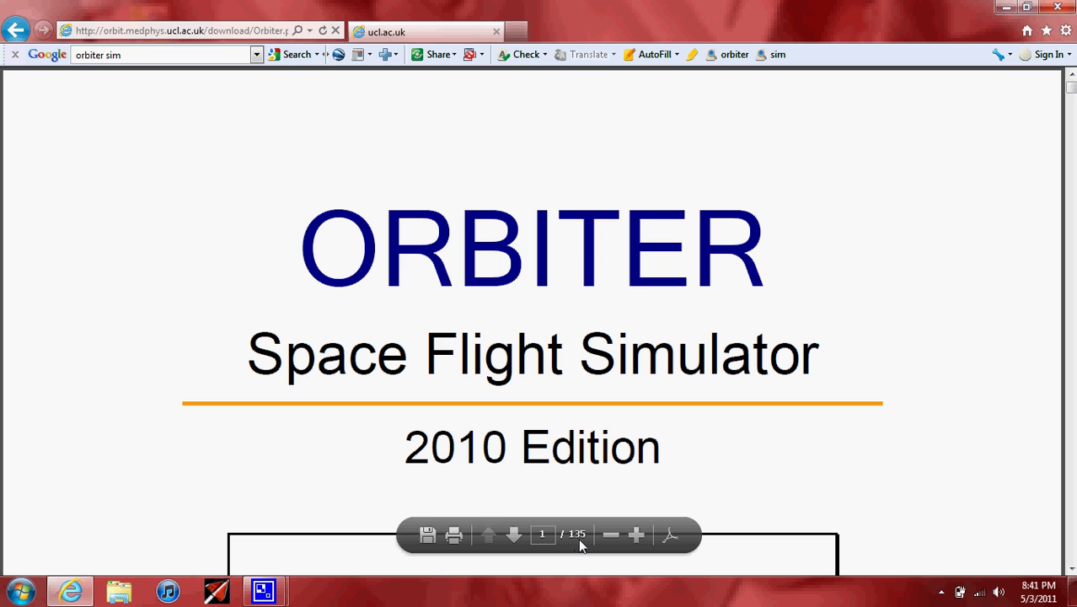
Advance to the manual's contents page and zoom out to show whole pages
left_click(515, 540)
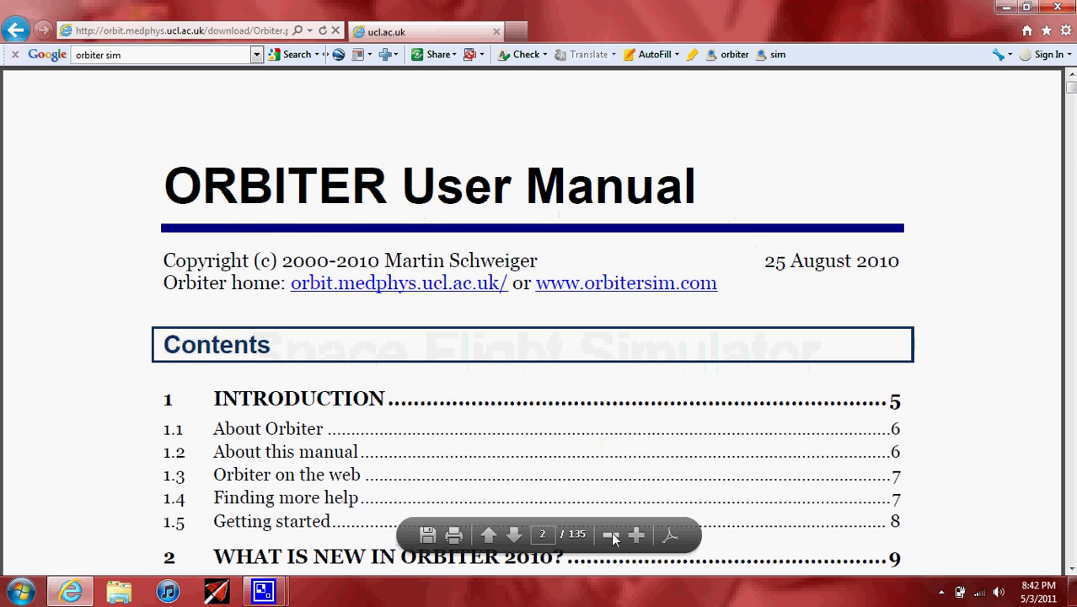
left_click(611, 536)
left_click(612, 536)
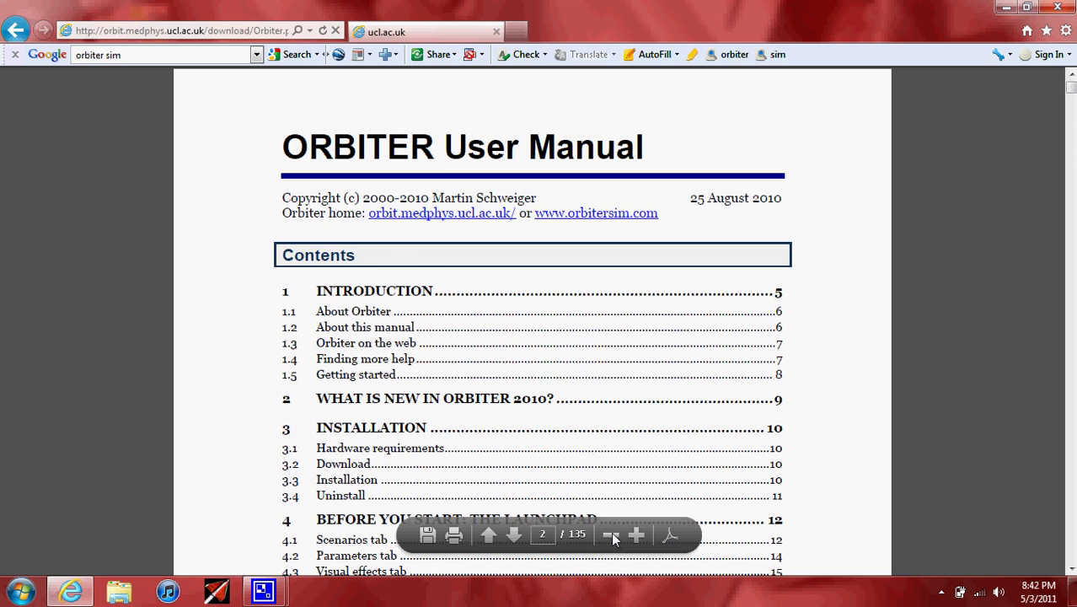
left_click(612, 536)
left_click(612, 536)
left_click(612, 535)
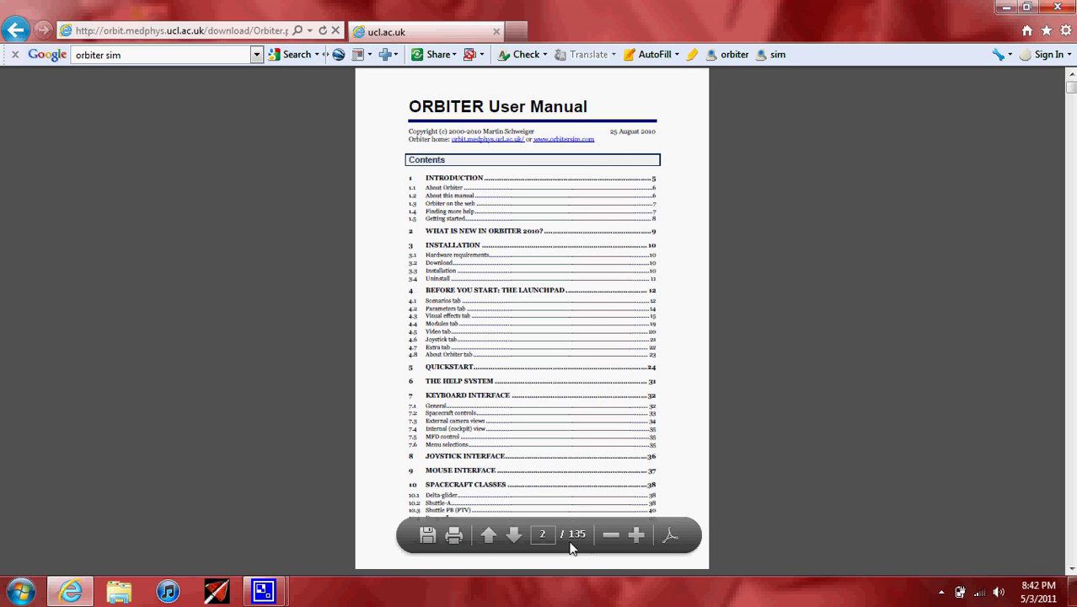
Page through the manual from Introduction past the keyboard, joystick and mouse sections to Shuttle-A
left_click(514, 534)
left_click(514, 534)
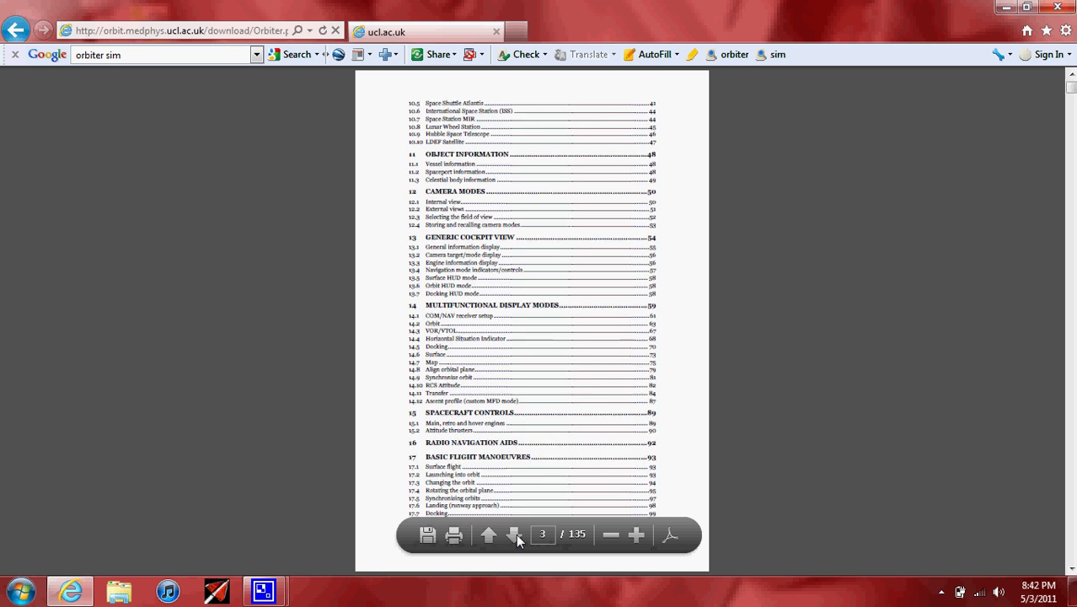
left_click(514, 534)
left_click(515, 534)
left_click(514, 534)
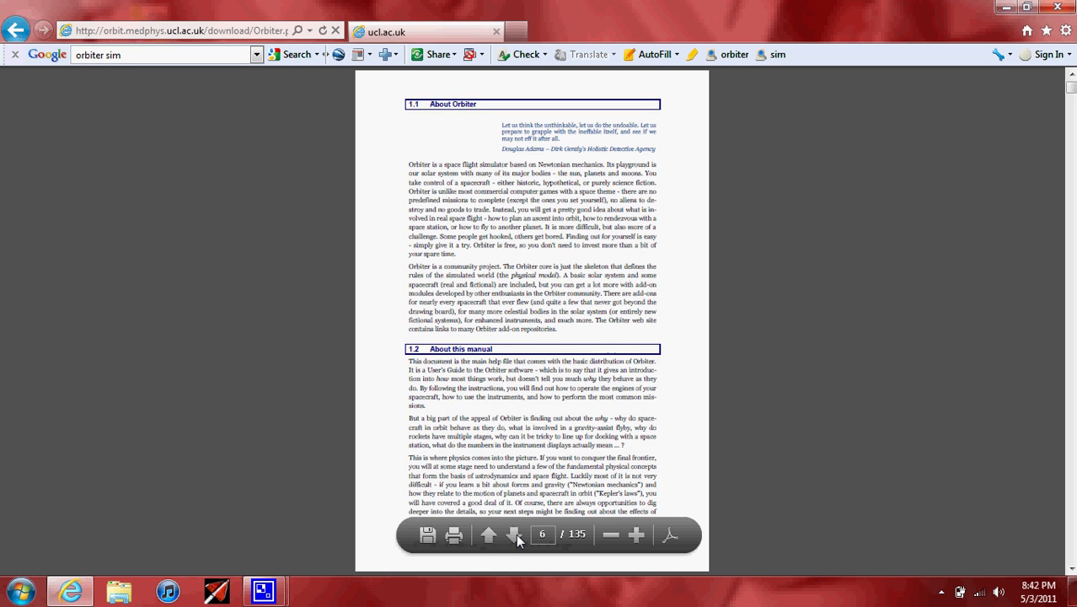
left_click(514, 534)
left_click(514, 534)
left_click(514, 534)
left_click(514, 534)
left_click(514, 534)
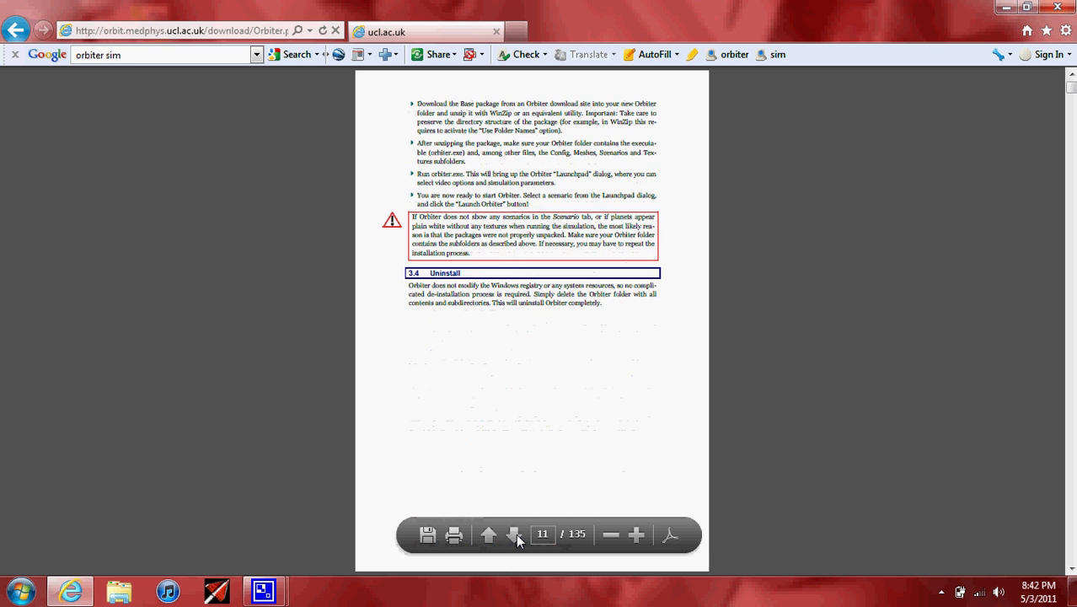
left_click(514, 534)
left_click(514, 535)
left_click(514, 534)
left_click(514, 534)
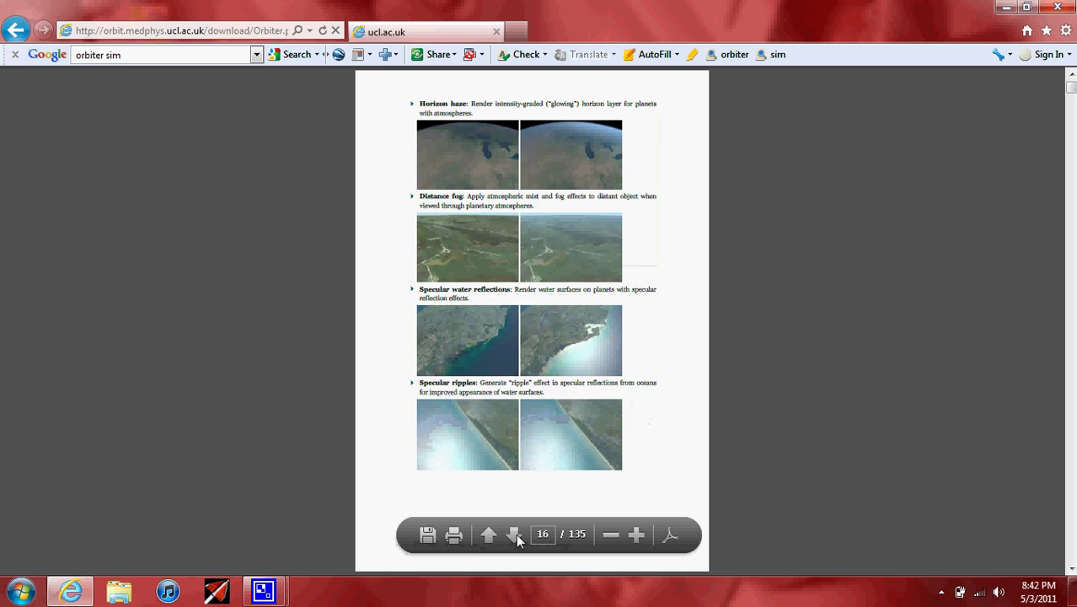
left_click(514, 534)
left_click(514, 534)
left_click(514, 535)
left_click(514, 534)
left_click(514, 535)
left_click(514, 535)
left_click(514, 534)
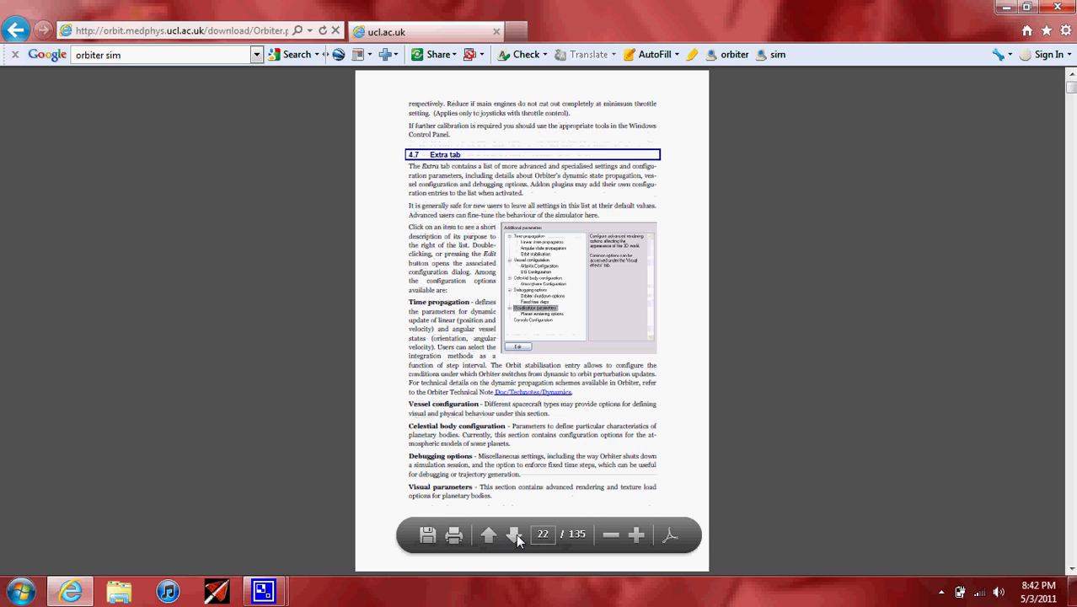
left_click(514, 534)
left_click(514, 534)
left_click(514, 534)
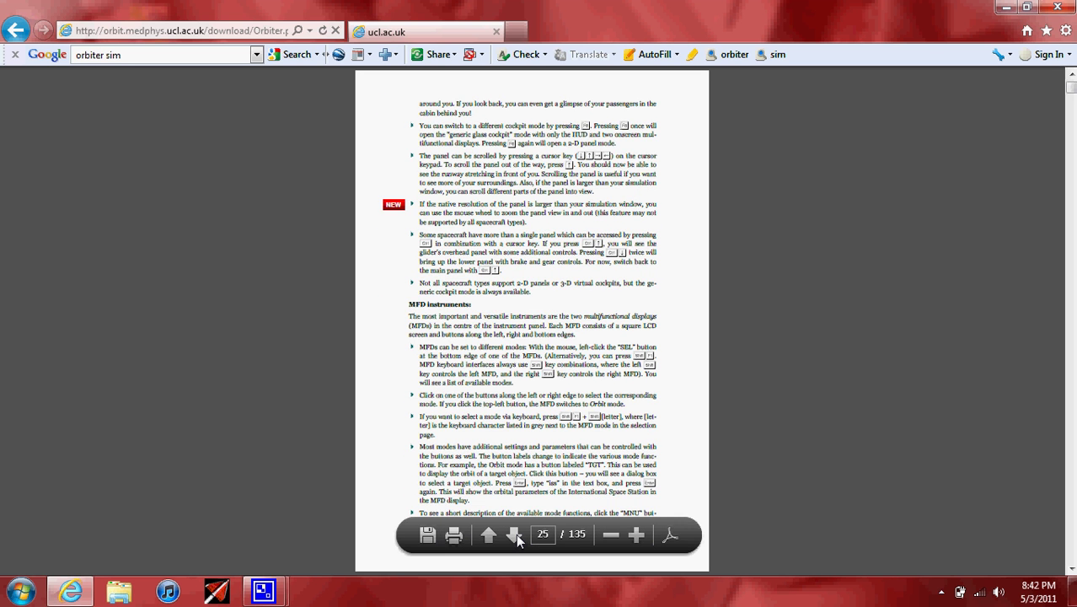
left_click(514, 534)
left_click(514, 534)
left_click(514, 534)
left_click(514, 534)
left_click(514, 534)
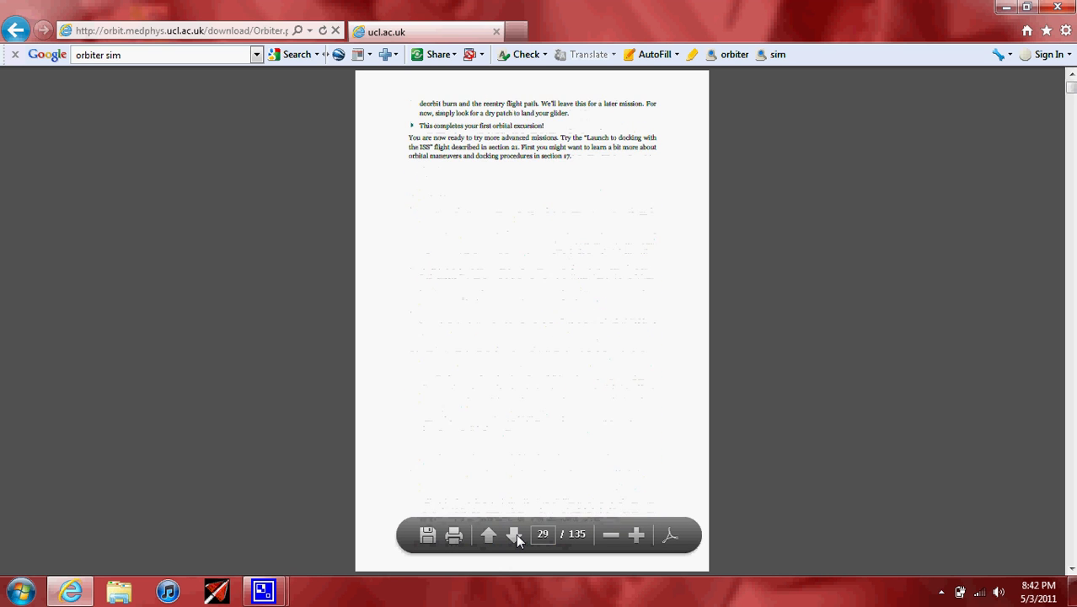
left_click(514, 534)
left_click(514, 534)
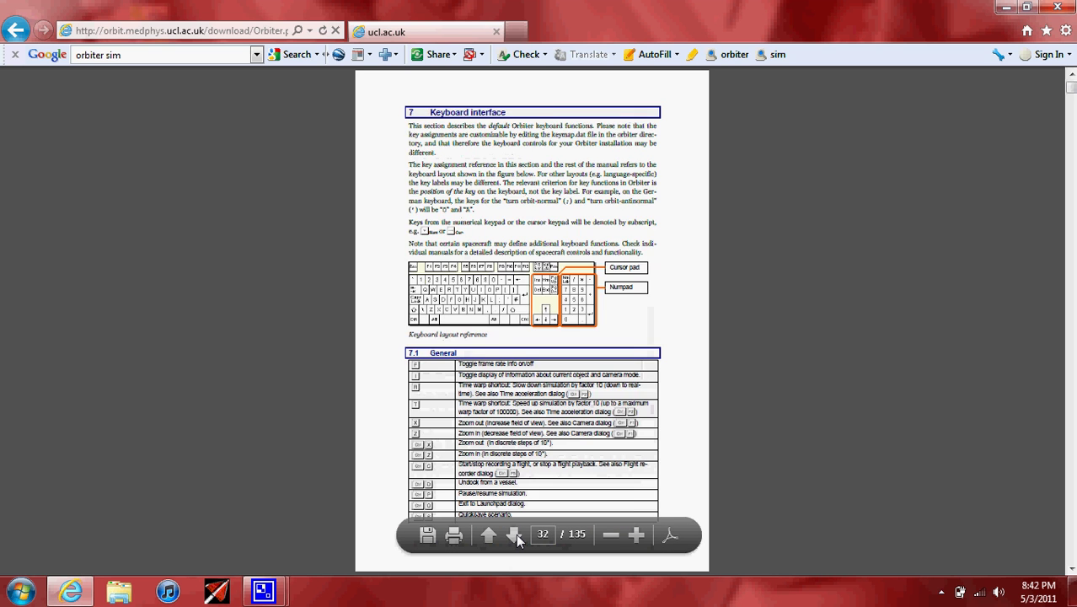
left_click(514, 534)
left_click(514, 534)
left_click(514, 535)
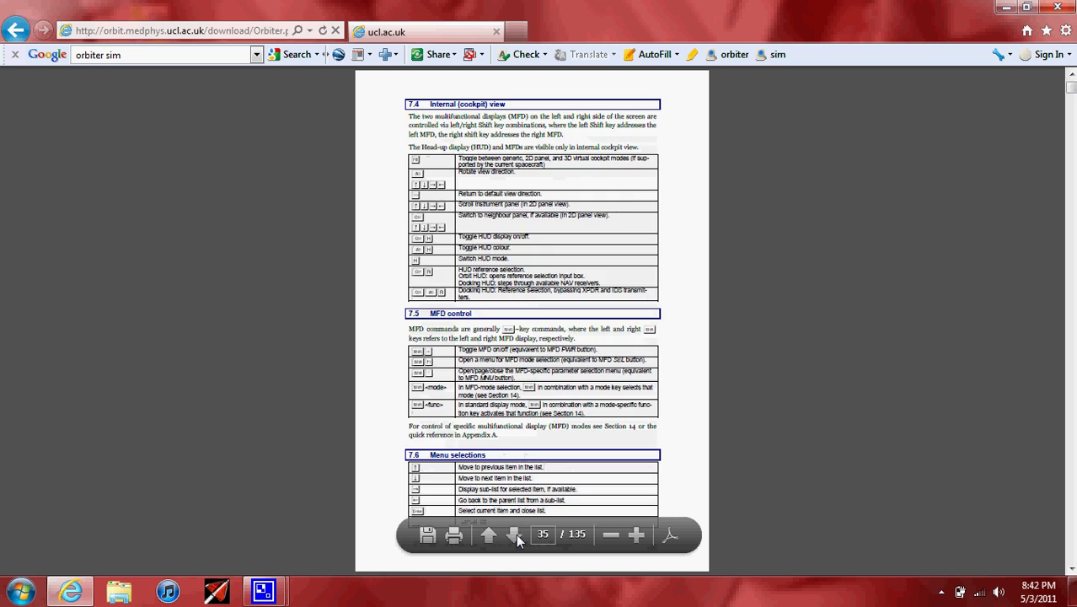
left_click(514, 534)
left_click(514, 534)
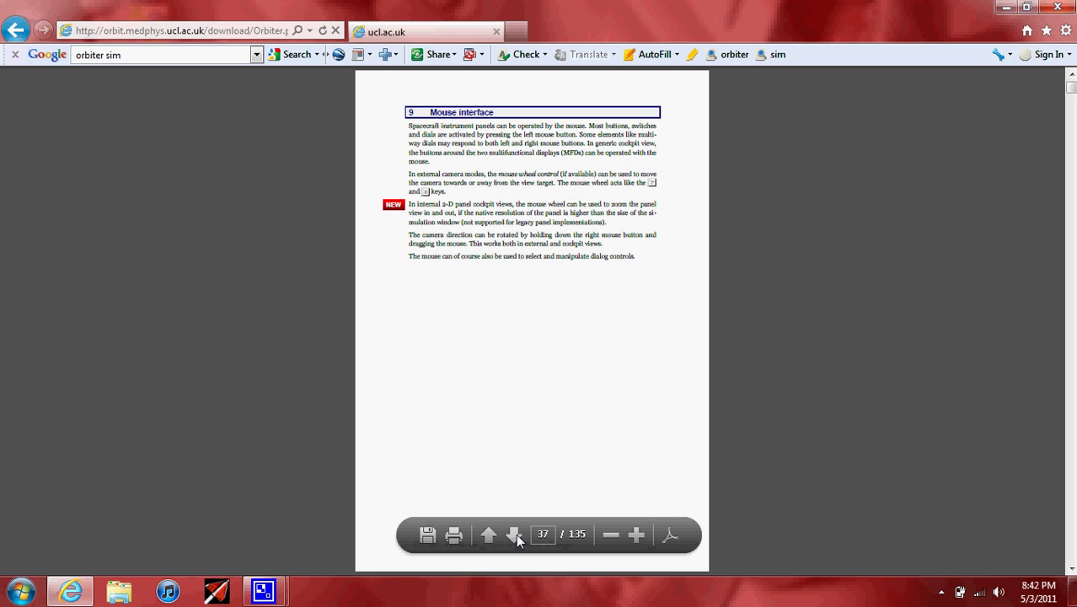
left_click(514, 534)
left_click(514, 534)
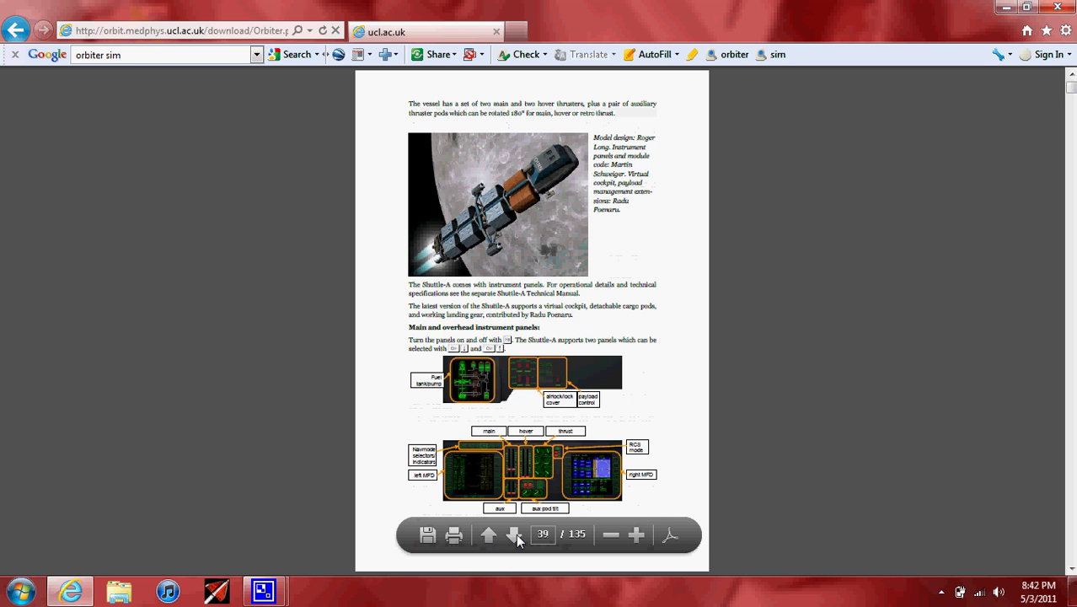
Flip between the Spacecraft classes, Shuttle-A and Shuttle PB pages, settling on page 40
left_click(488, 535)
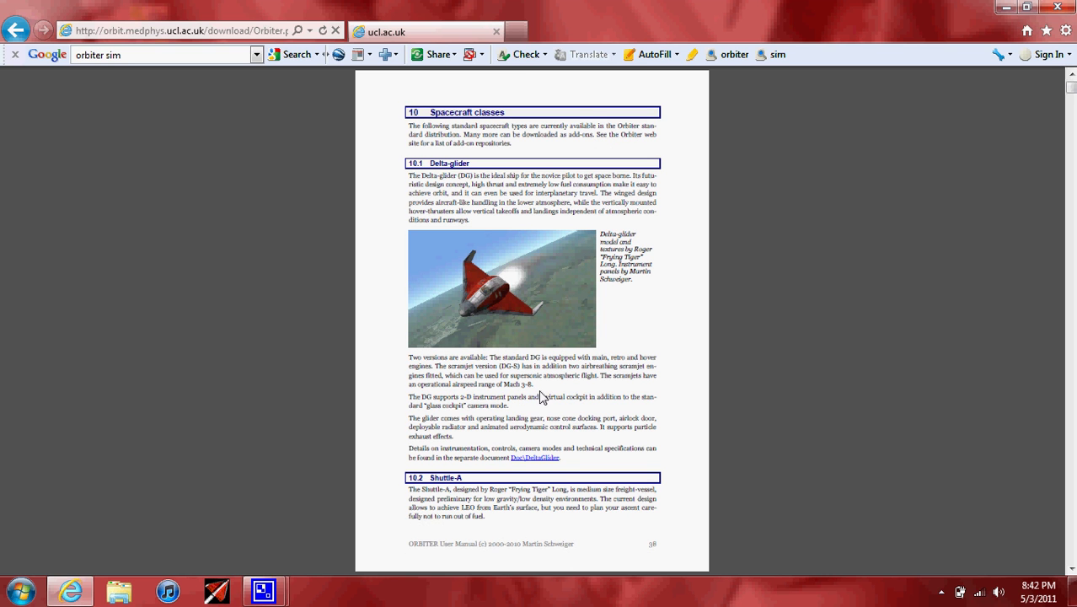
mouse_move(501, 562)
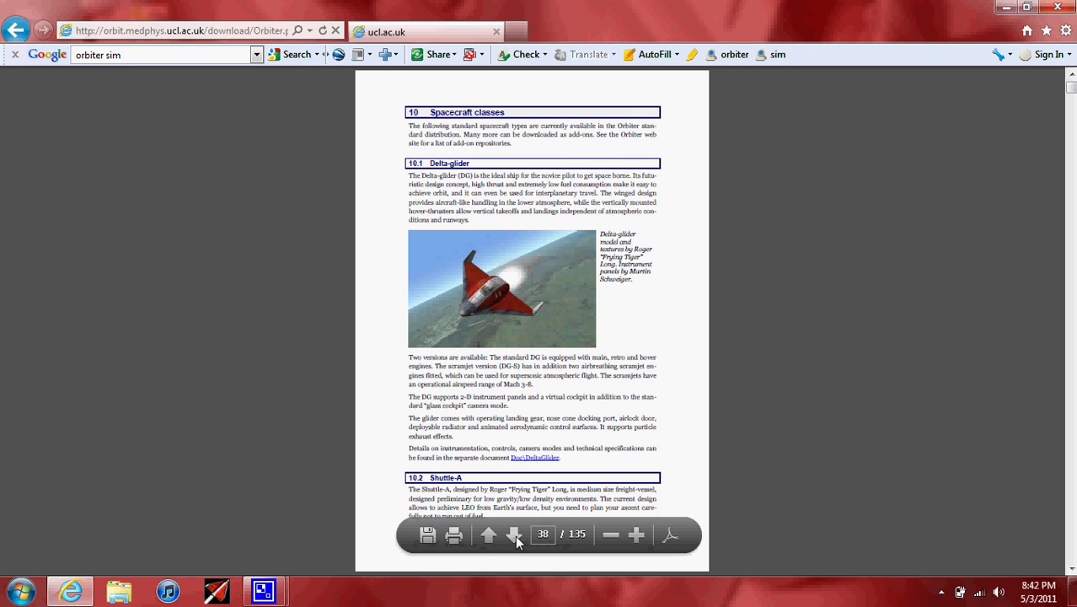
left_click(514, 536)
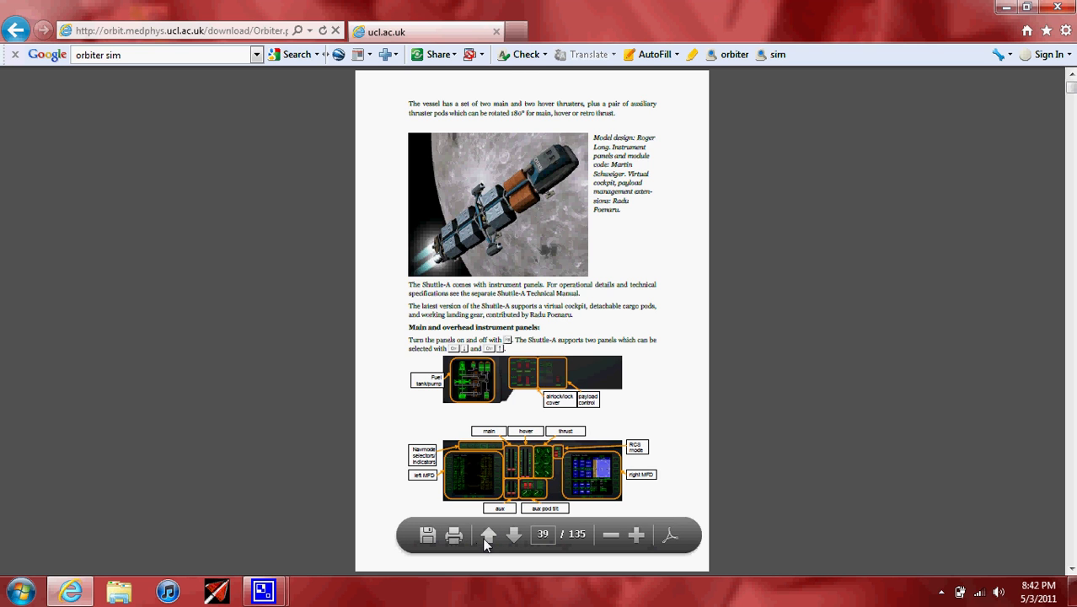
left_click(487, 539)
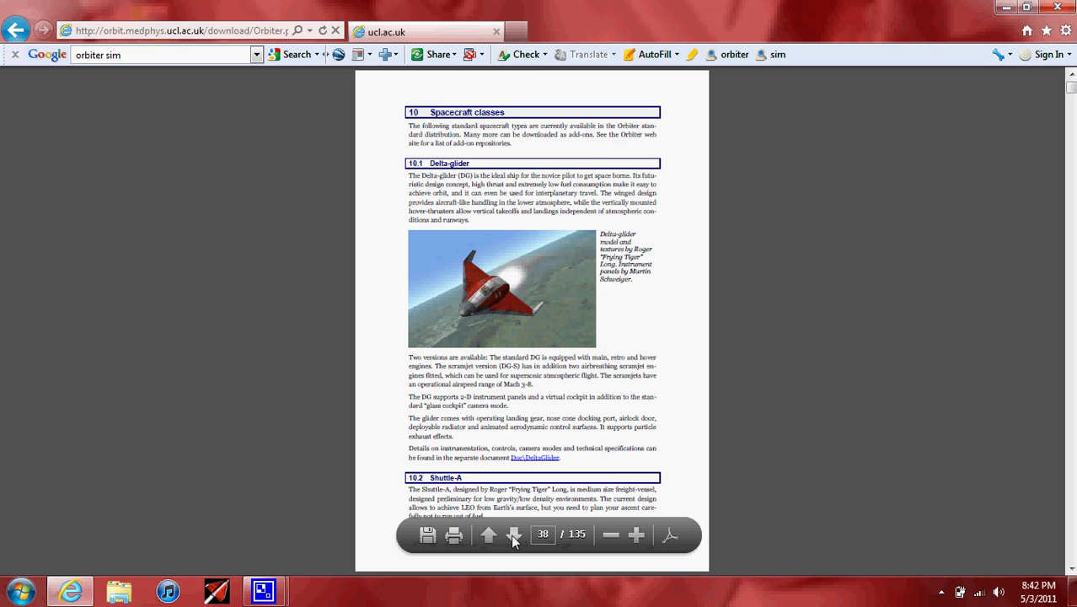
left_click(514, 536)
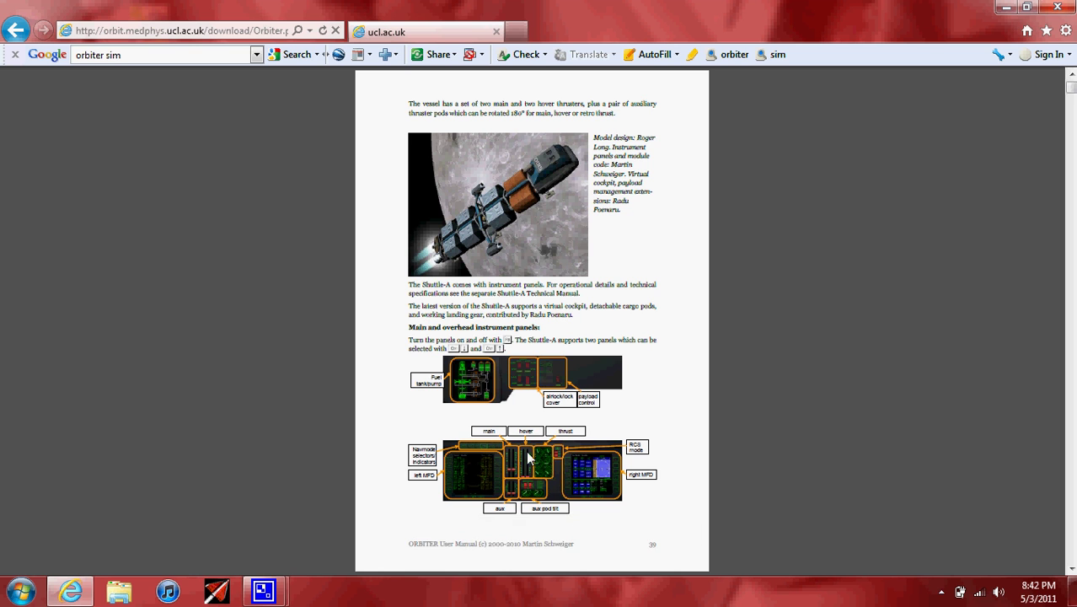
left_click(513, 532)
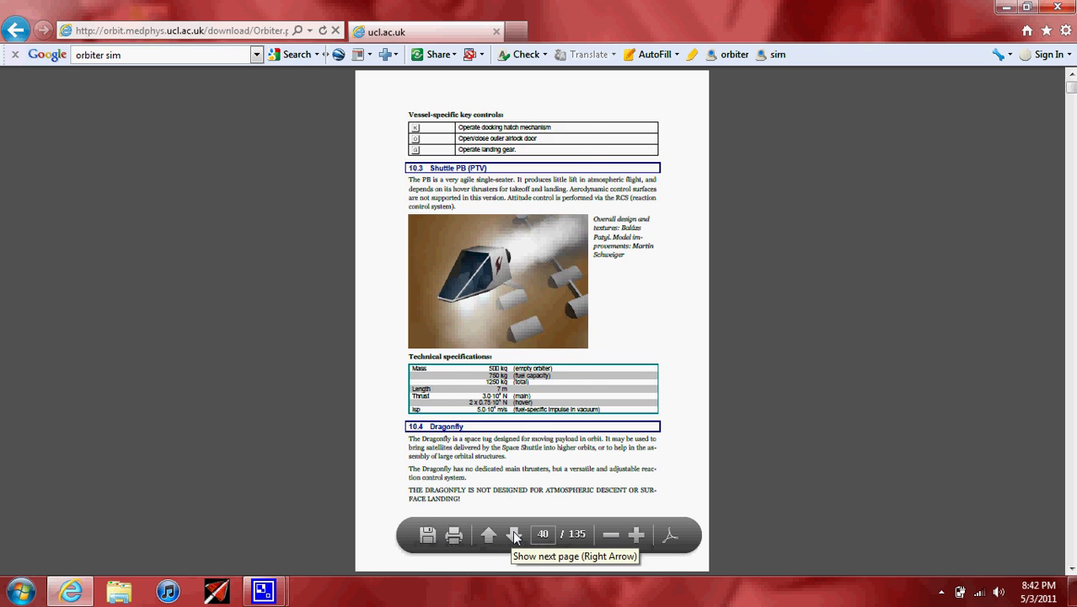
left_click(514, 534)
left_click(489, 536)
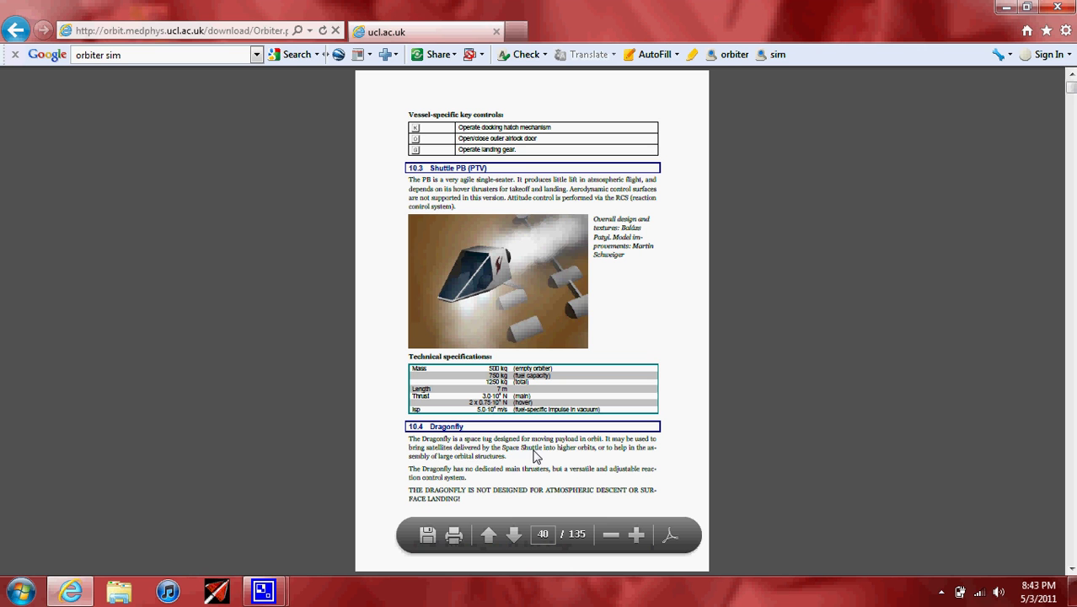
Page ahead through Atlantis, LDEF and camera mode pages to page 55, then return to page 1
left_click(514, 535)
left_click(516, 536)
left_click(514, 536)
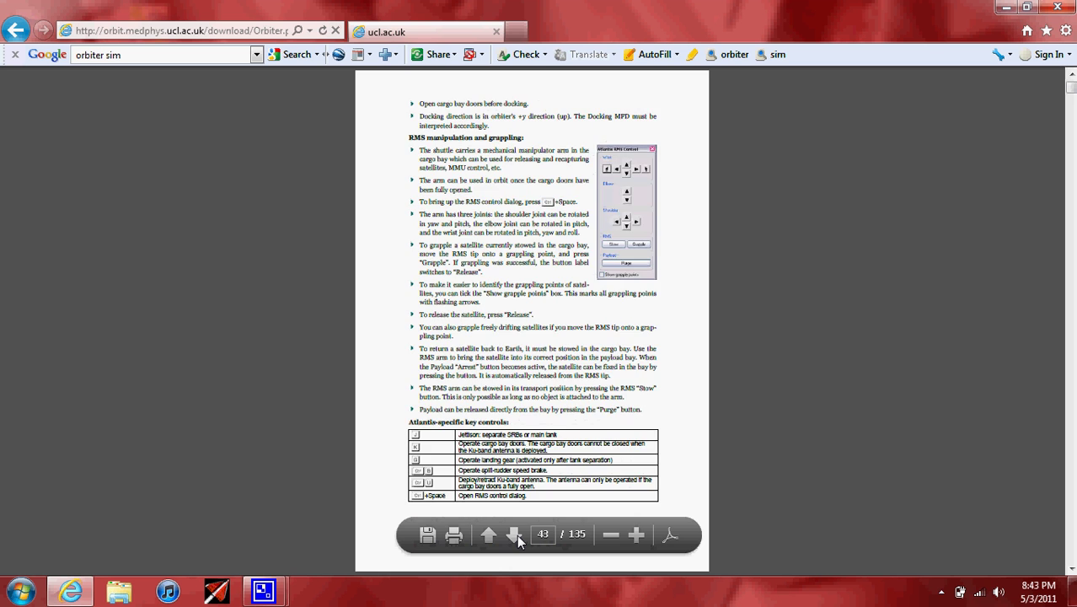
left_click(515, 536)
left_click(515, 536)
left_click(516, 537)
left_click(515, 537)
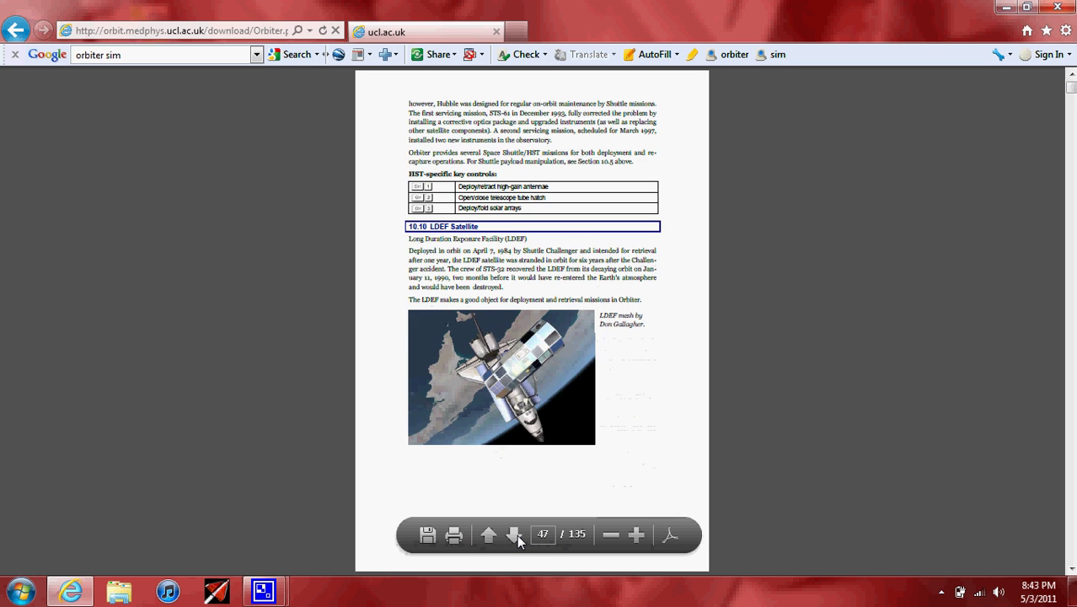
left_click(514, 536)
left_click(514, 536)
left_click(514, 536)
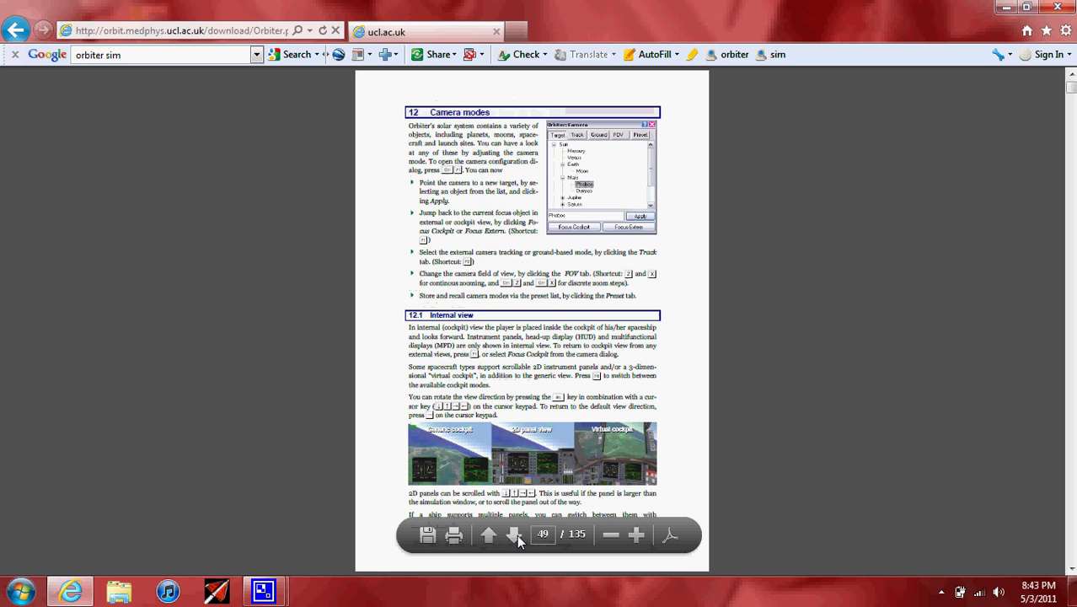
left_click(514, 536)
left_click(514, 536)
left_click(514, 536)
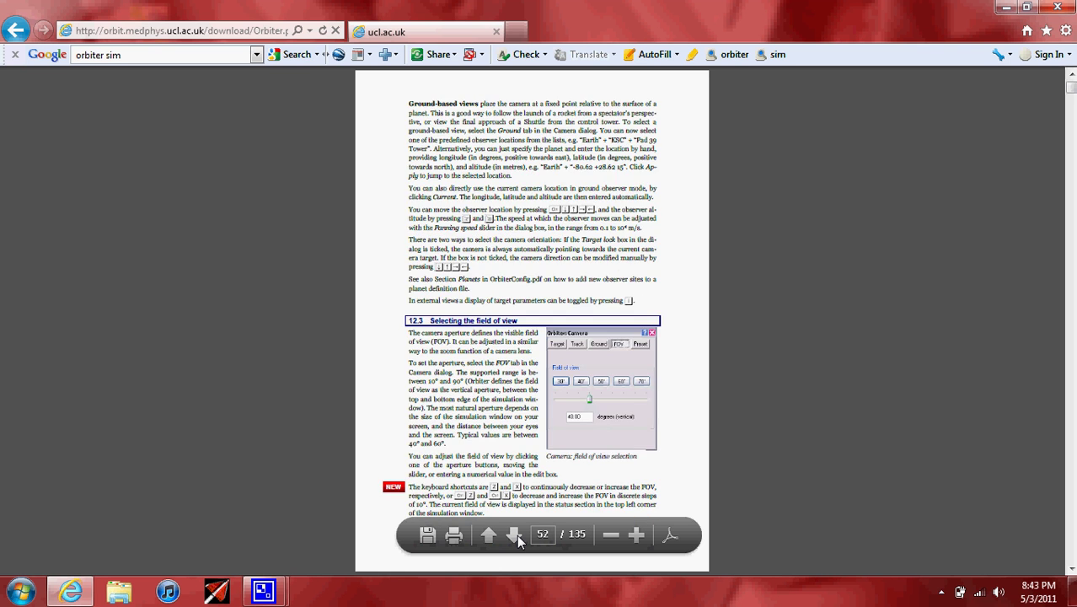
left_click(514, 536)
left_click(514, 536)
left_click(514, 536)
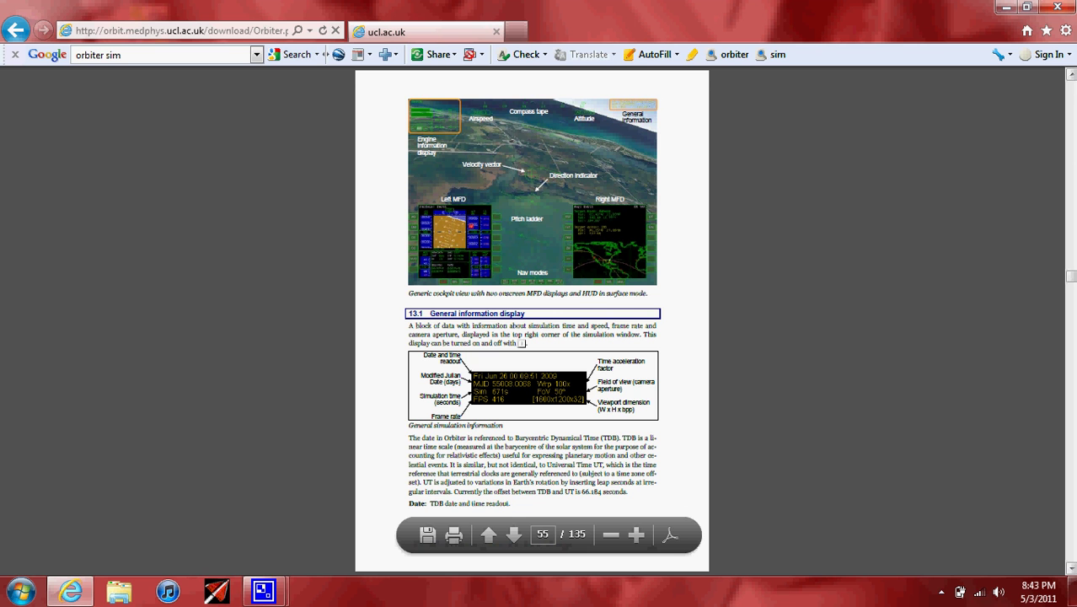
left_click_drag(1072, 287, 1055, 67)
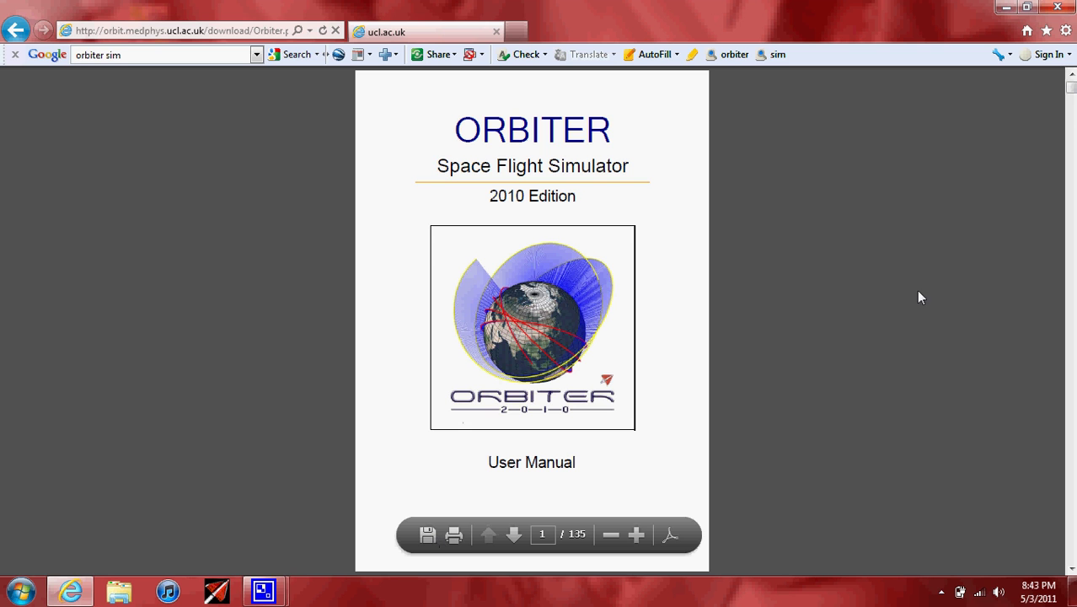
Close the browser window and relaunch Internet Explorer on the Yahoo home page
left_click(1064, 9)
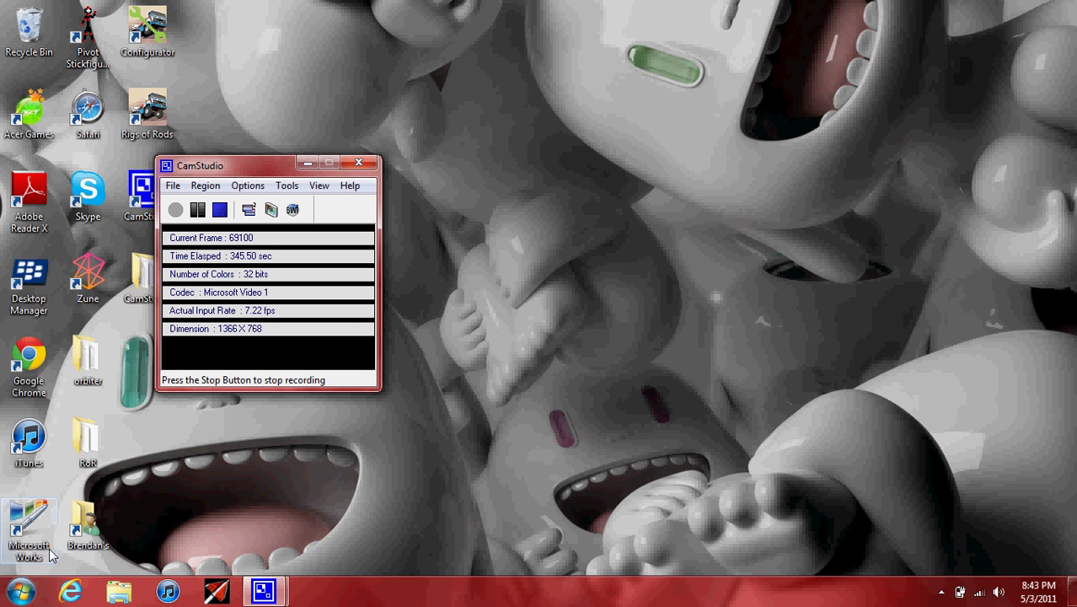
left_click(70, 593)
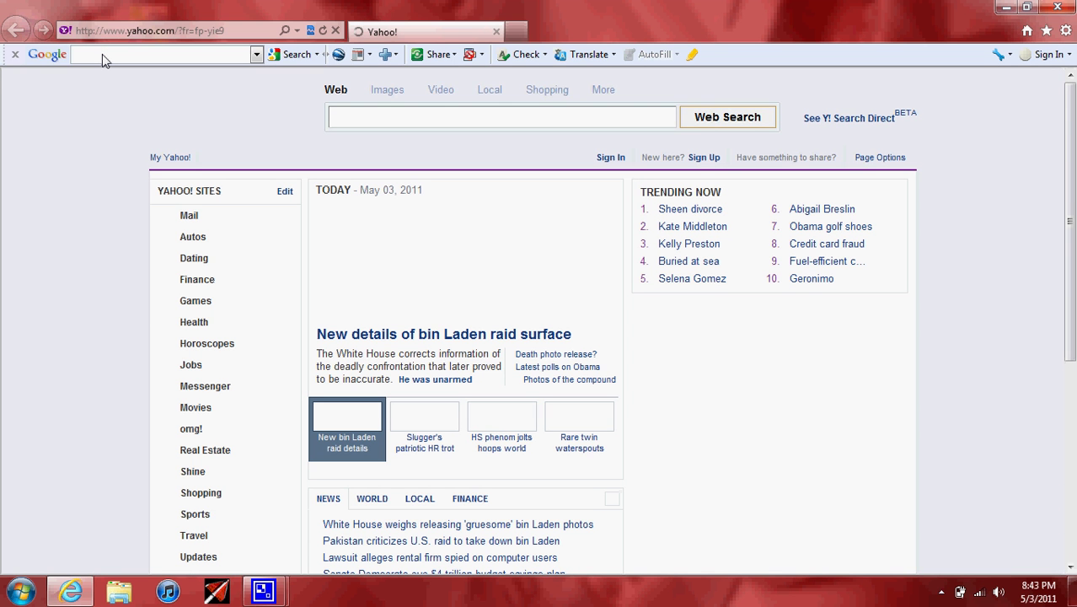
Google 'orbiter sim' and open the Orbiter Space Flight Simulator result
type("o")
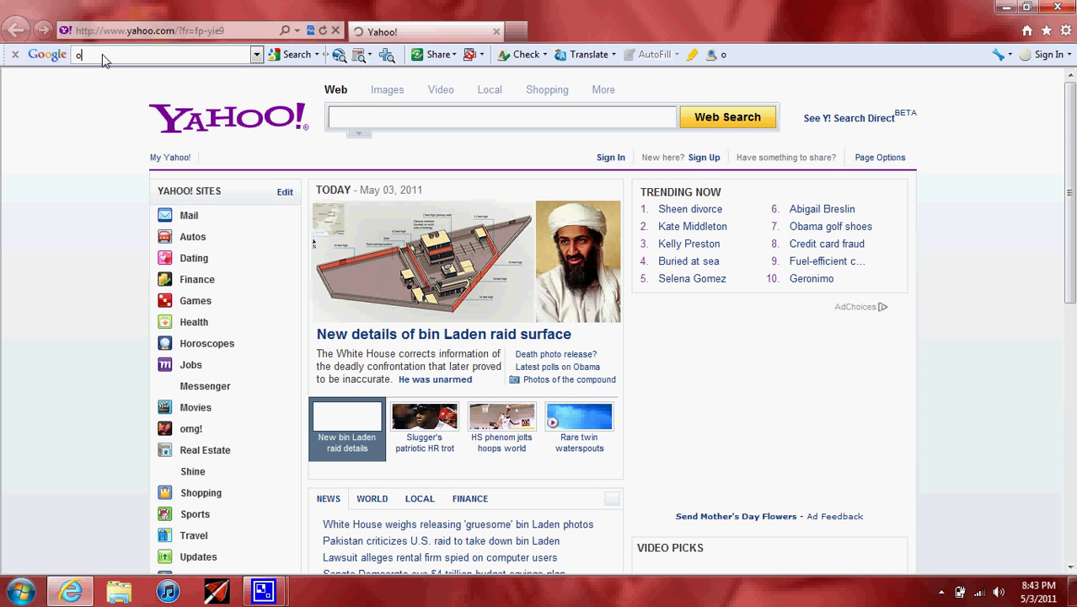
type("rbi")
type("tz")
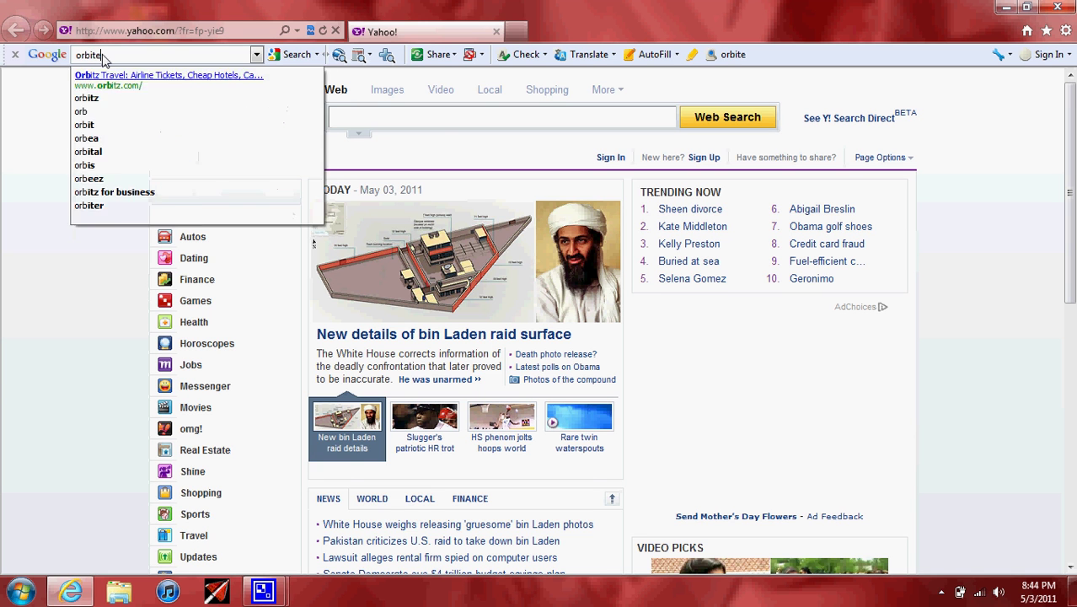
key("BackSpace")
type("e")
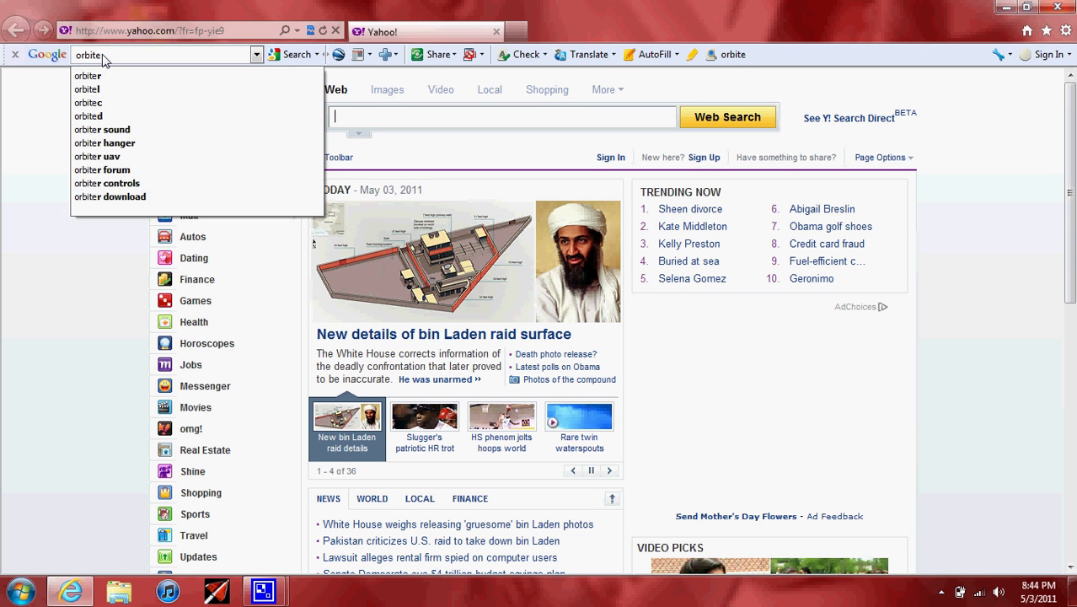
double_click(116, 60)
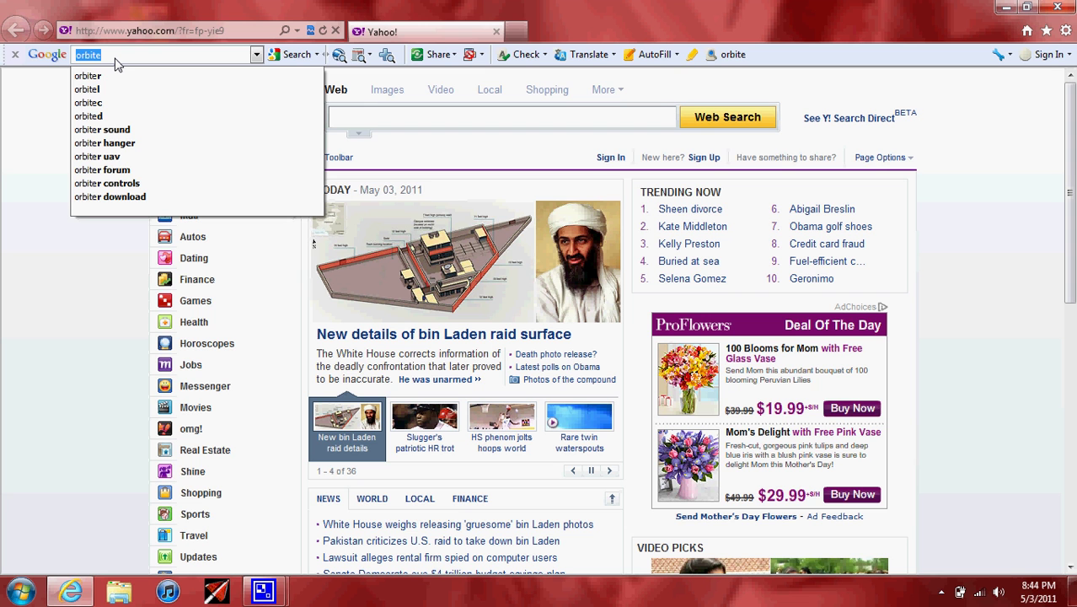
key("BackSpace")
type("o")
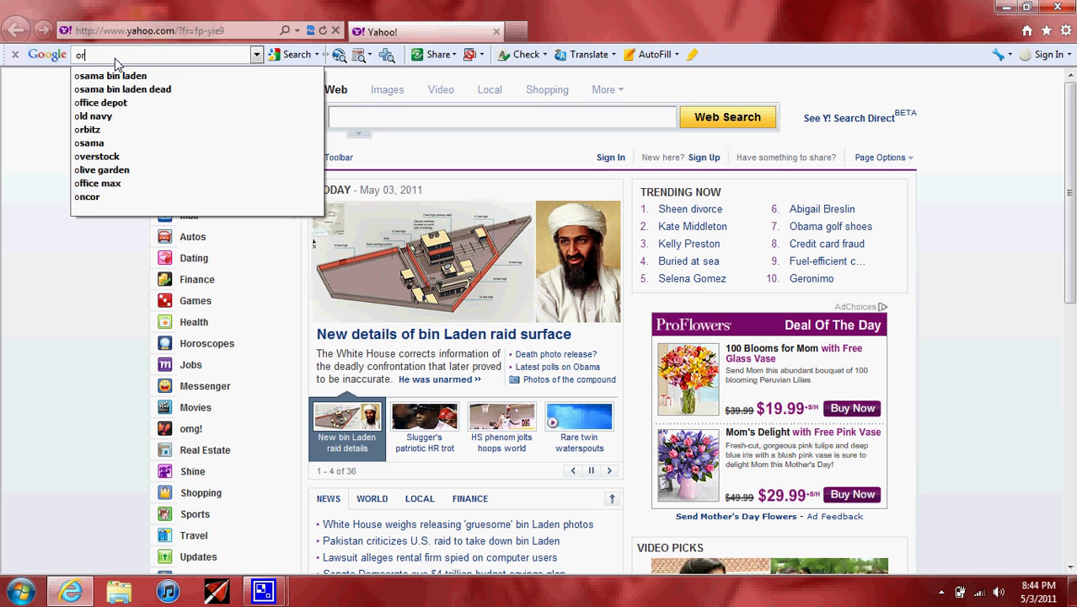
type("rbiter s")
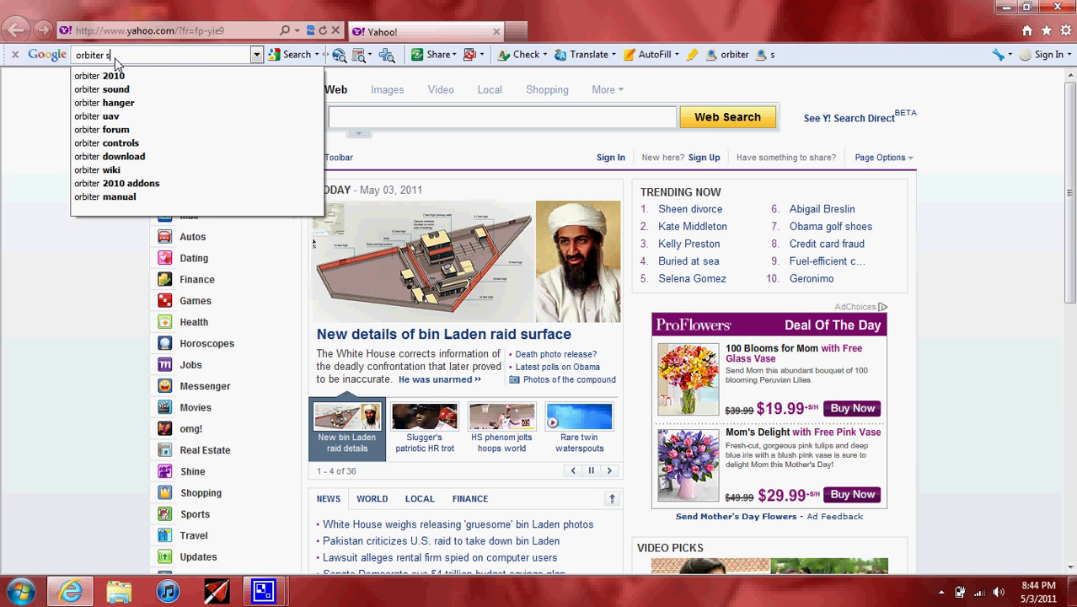
type("im")
key("Return")
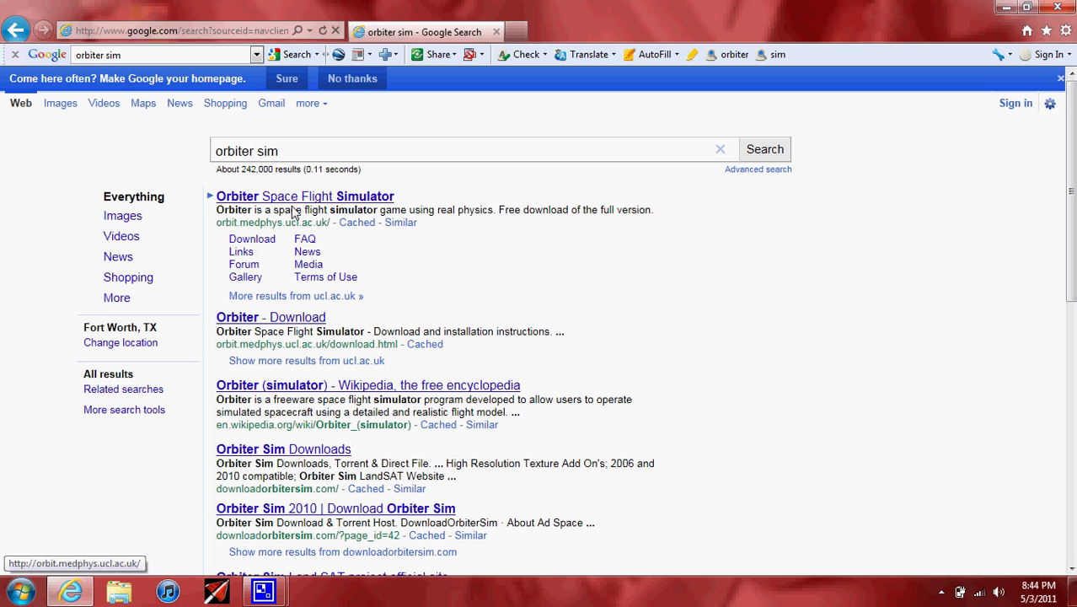
left_click(295, 202)
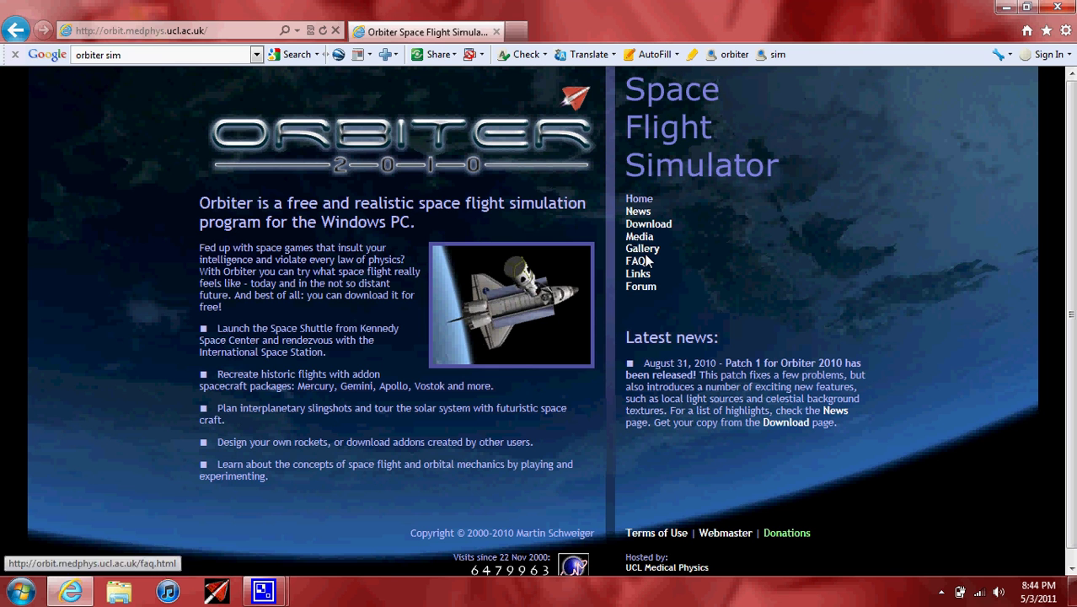
Look through the Orbiter Gallery, Press and Forum pages, ending on the Download page
left_click(646, 257)
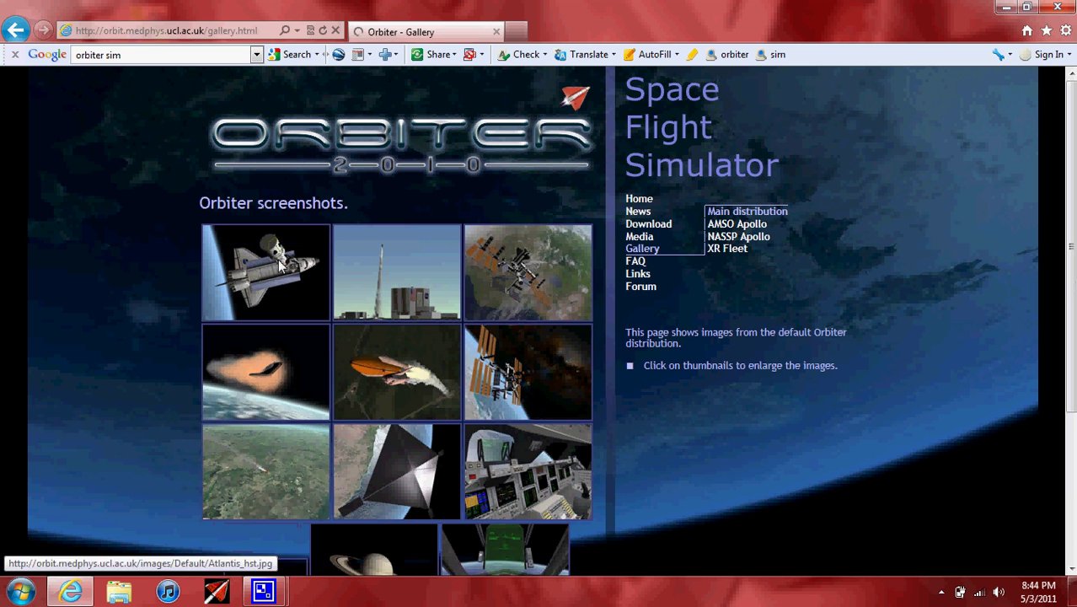
scroll(119, 232, "down", 4)
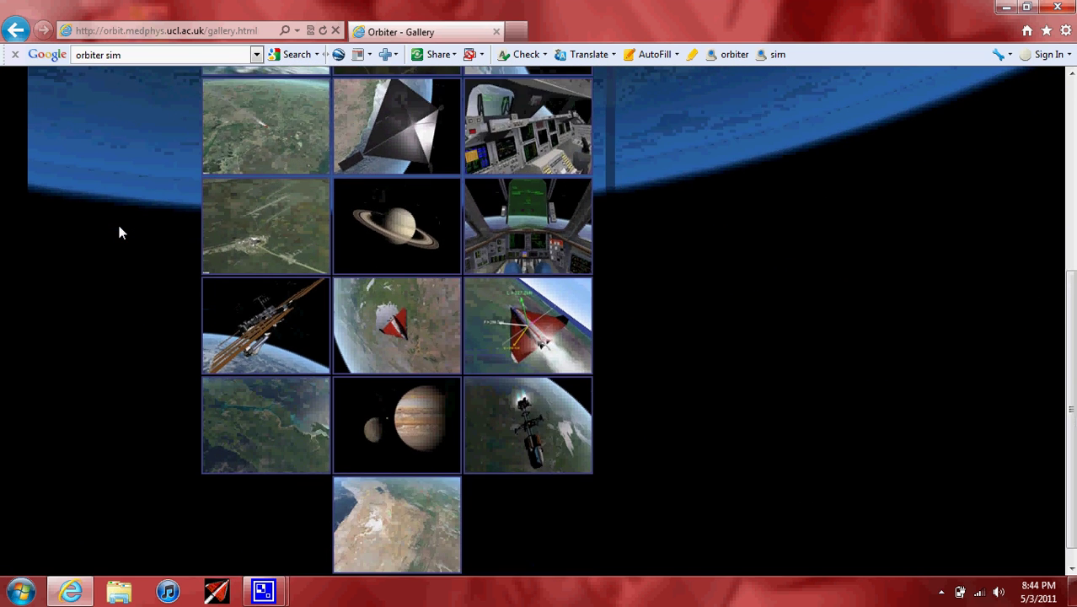
scroll(119, 232, "up", 5)
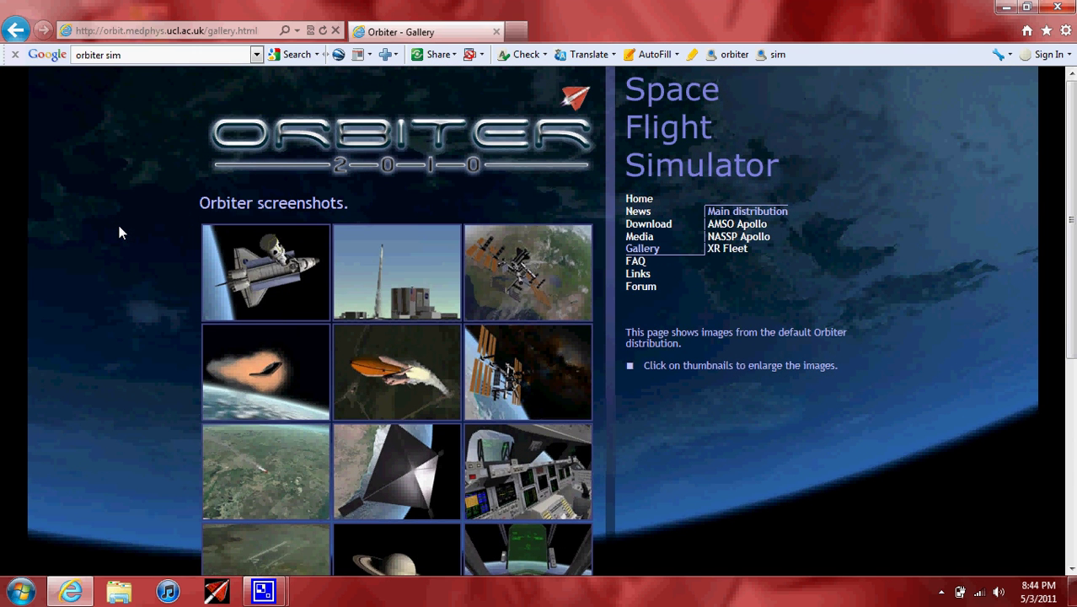
left_click(640, 237)
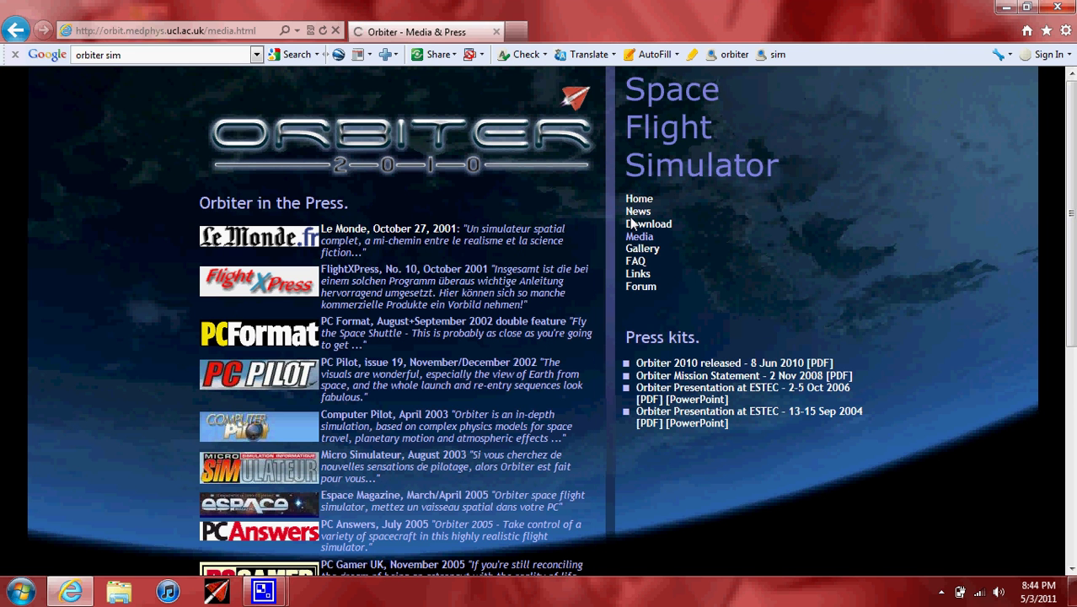
left_click(641, 287)
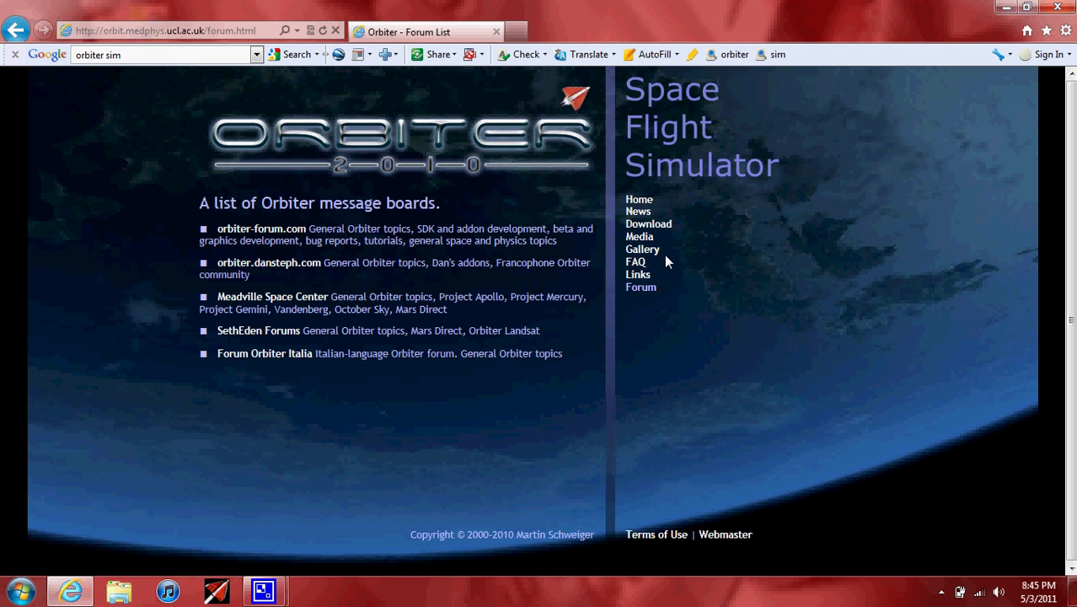
left_click(658, 226)
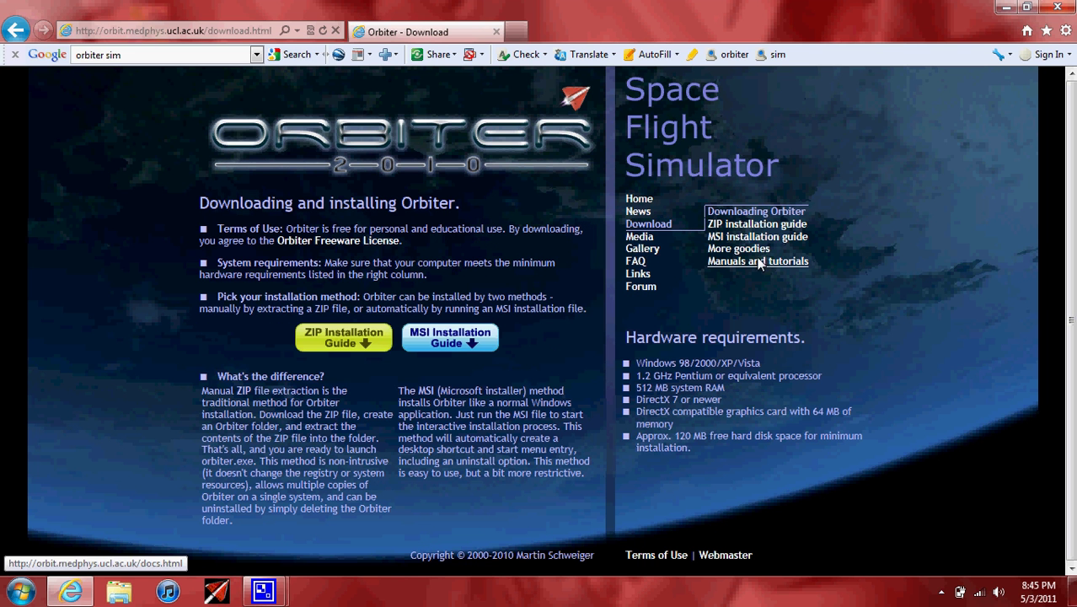
Go from the More goodies page to the Orbit Hangar Mods add-on site
left_click(753, 249)
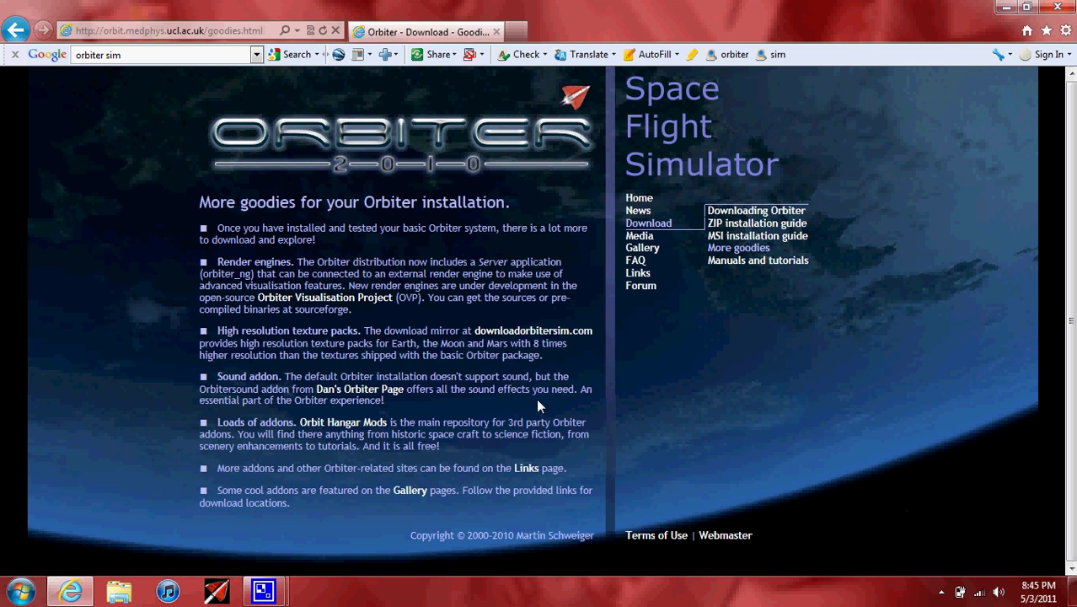
left_click(369, 423)
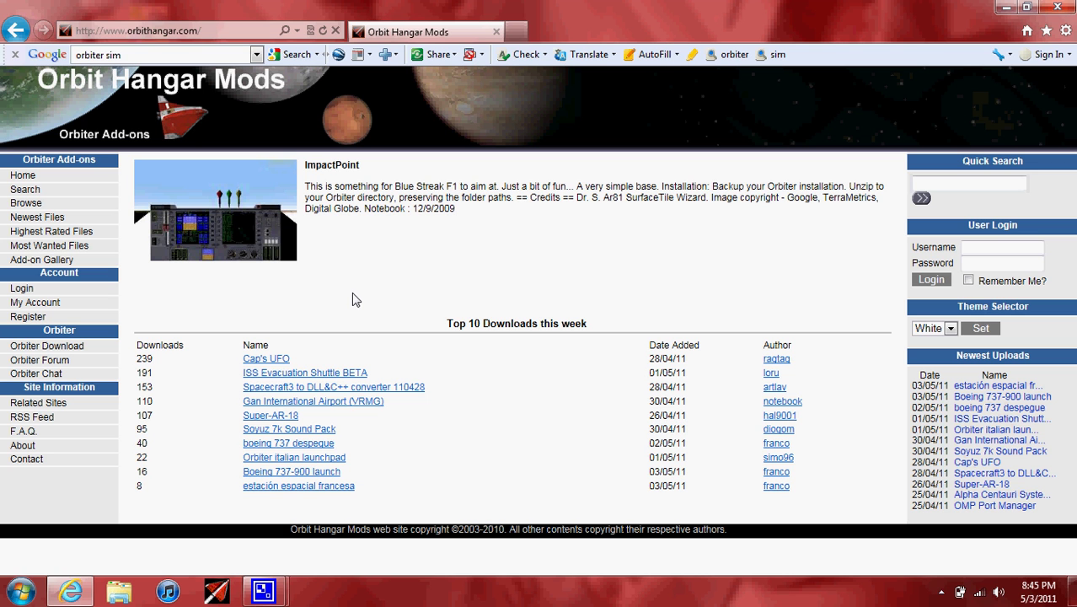
Open the Boeing 737-900 launch add-on from the Top 10 list and scroll its details
left_click(290, 475)
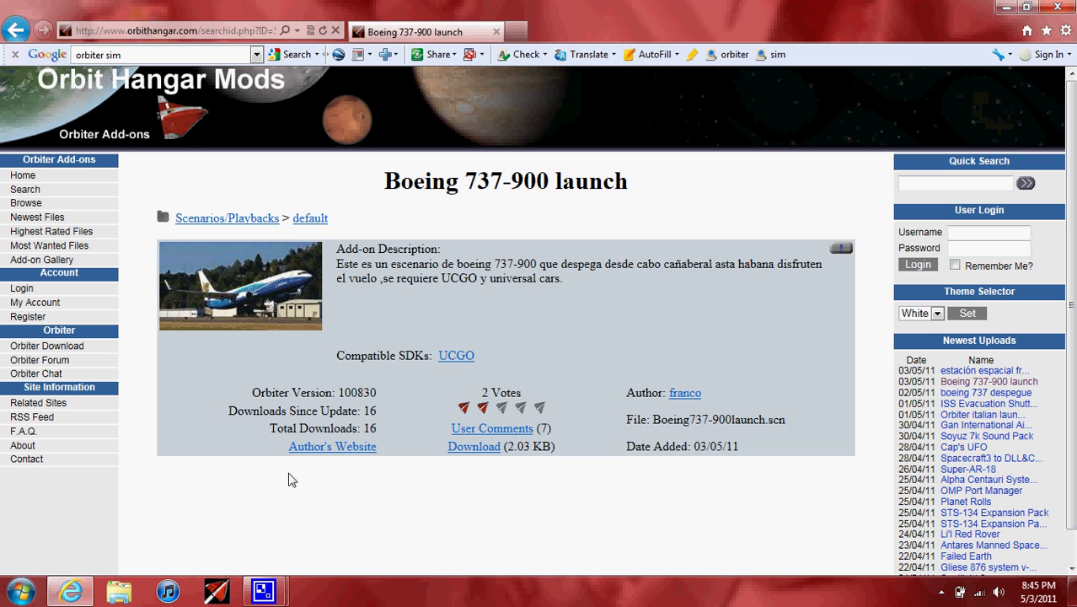
scroll(288, 479, "down", 1)
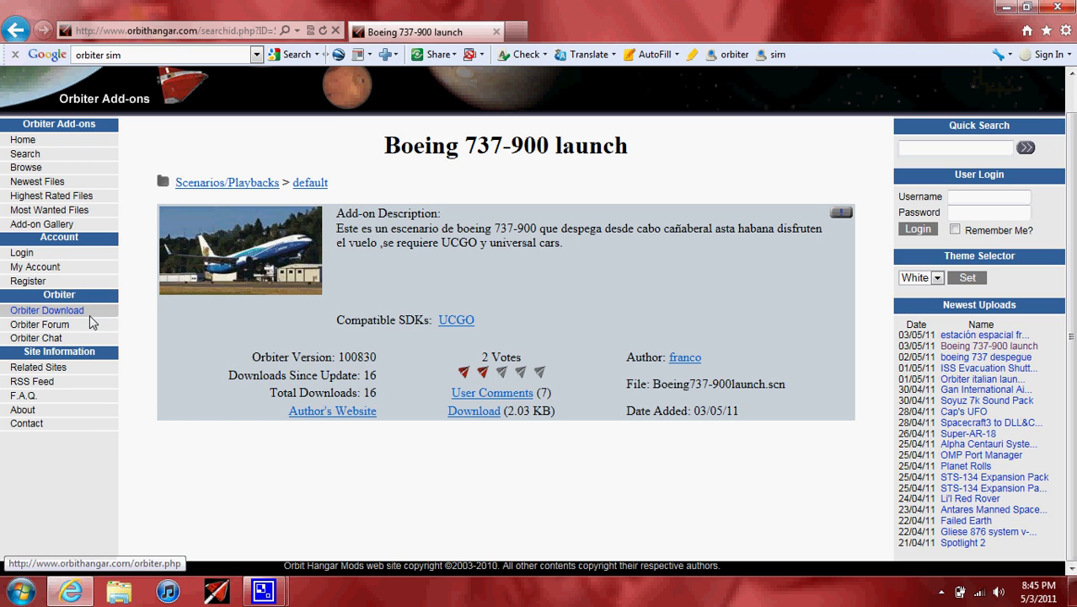
Scroll through the Orbiter Archives download list, visit Orbiter Forum, and go back
left_click(61, 316)
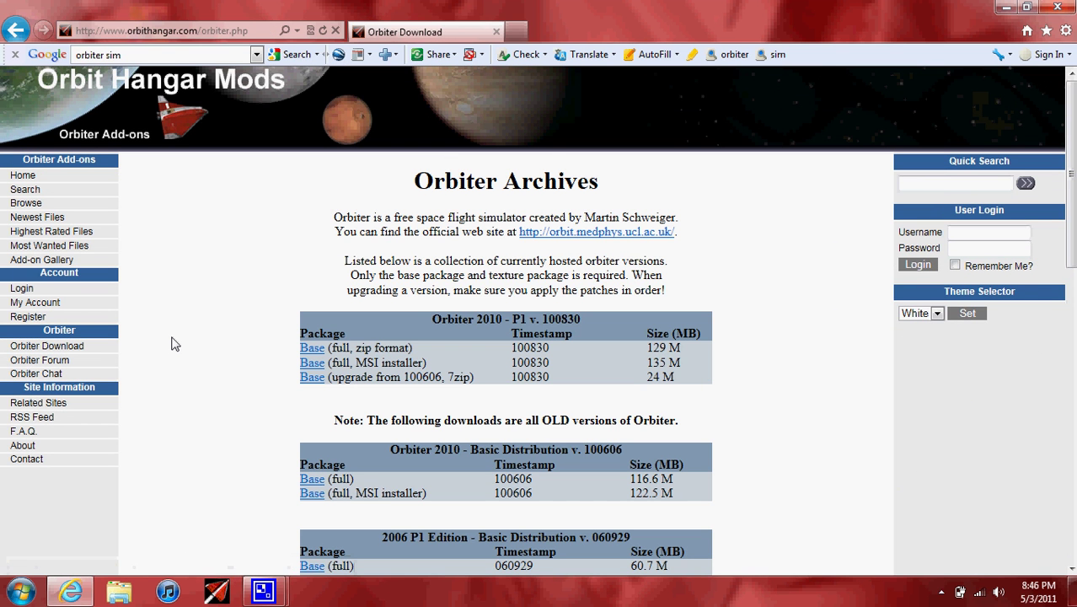
scroll(172, 344, "down", 5)
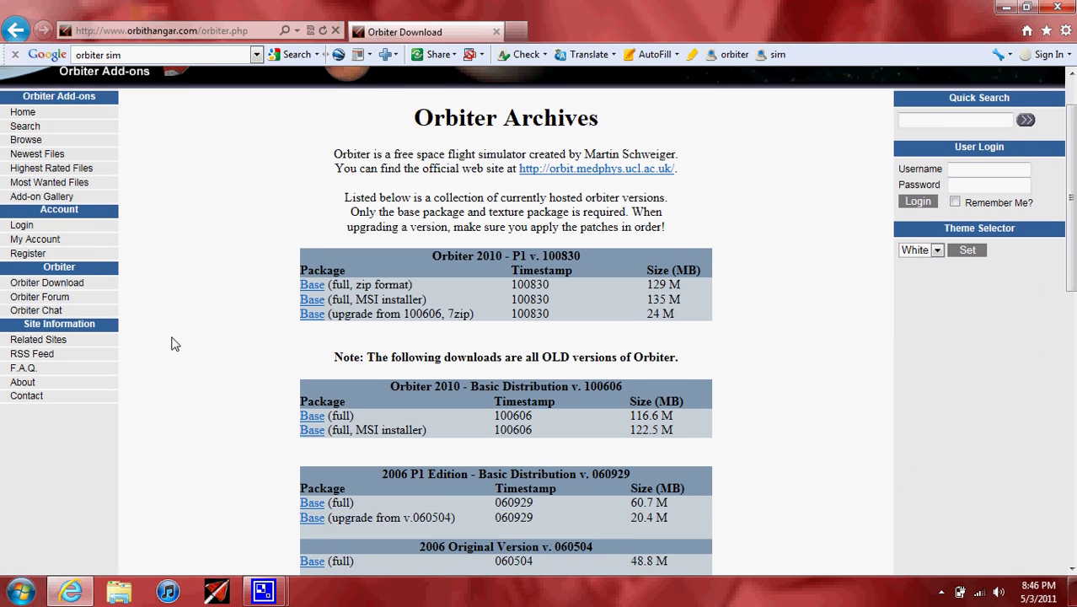
scroll(171, 344, "down", 3)
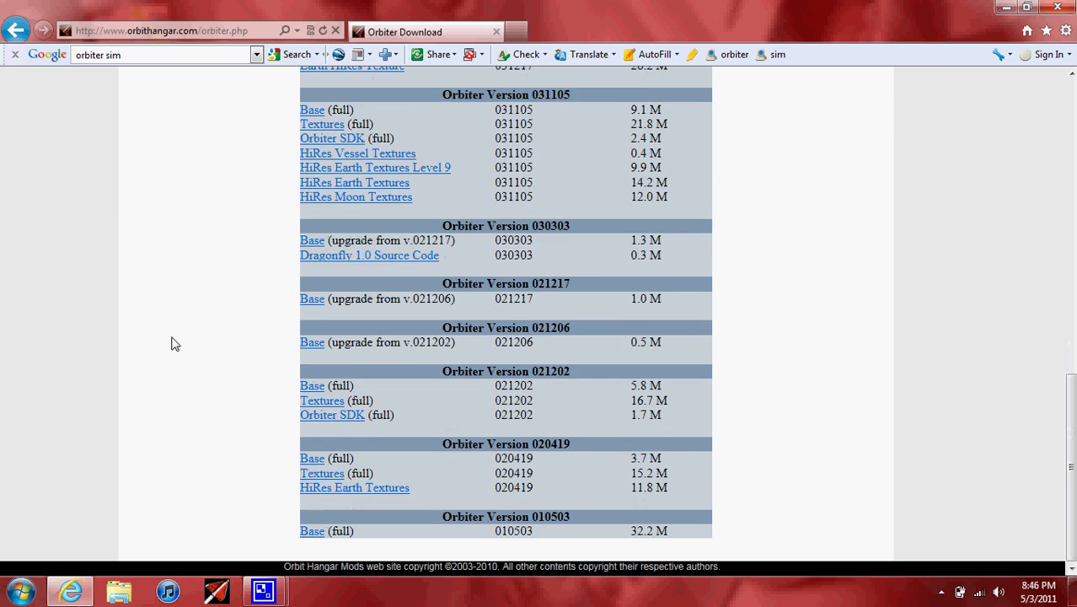
scroll(172, 344, "up", 6)
scroll(172, 344, "up", 3)
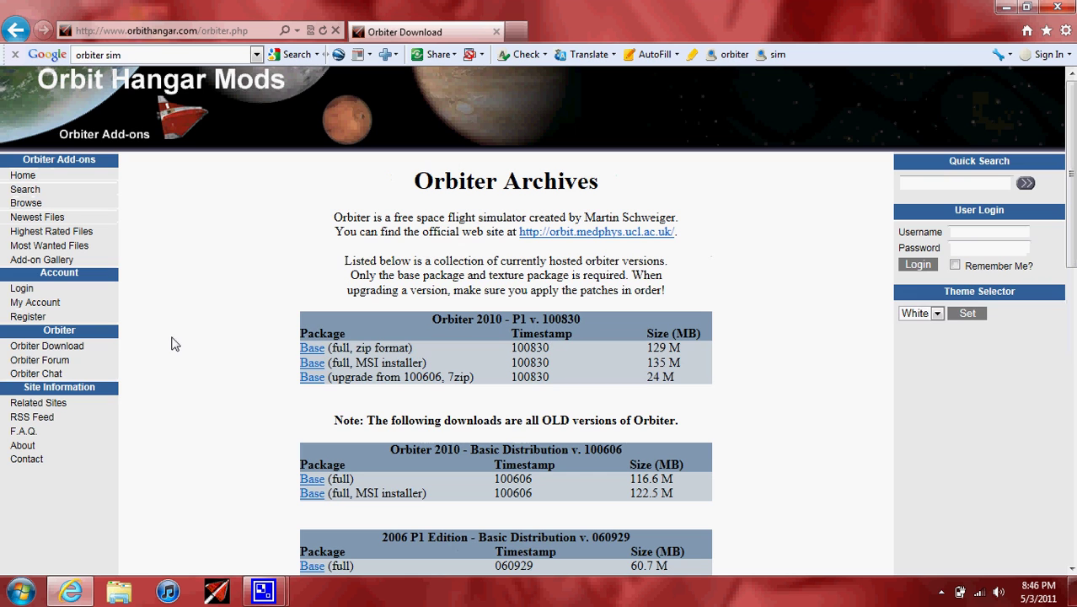
left_click(40, 360)
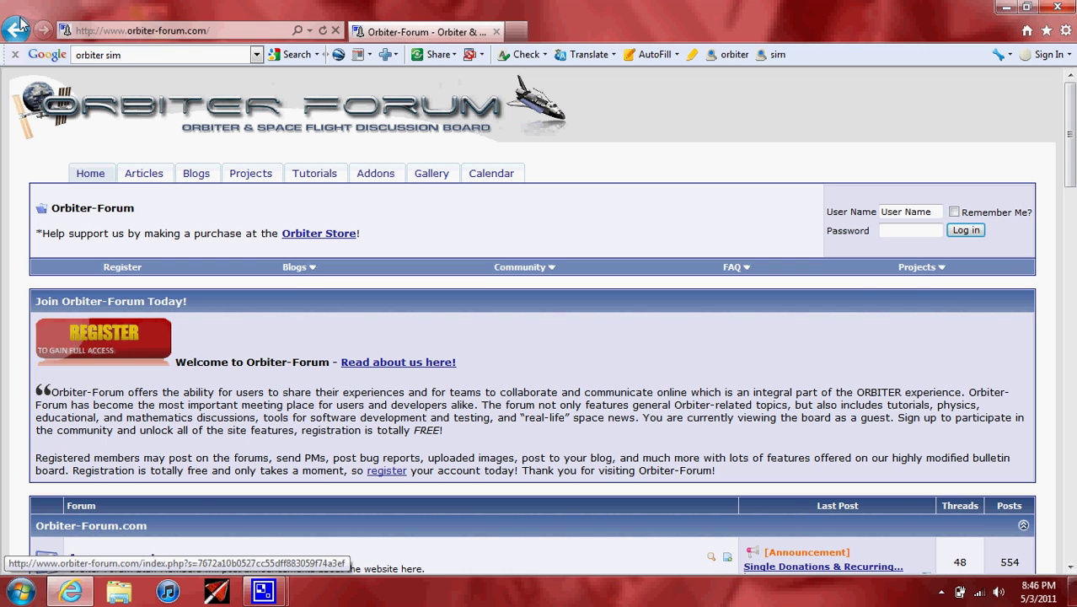
left_click(17, 30)
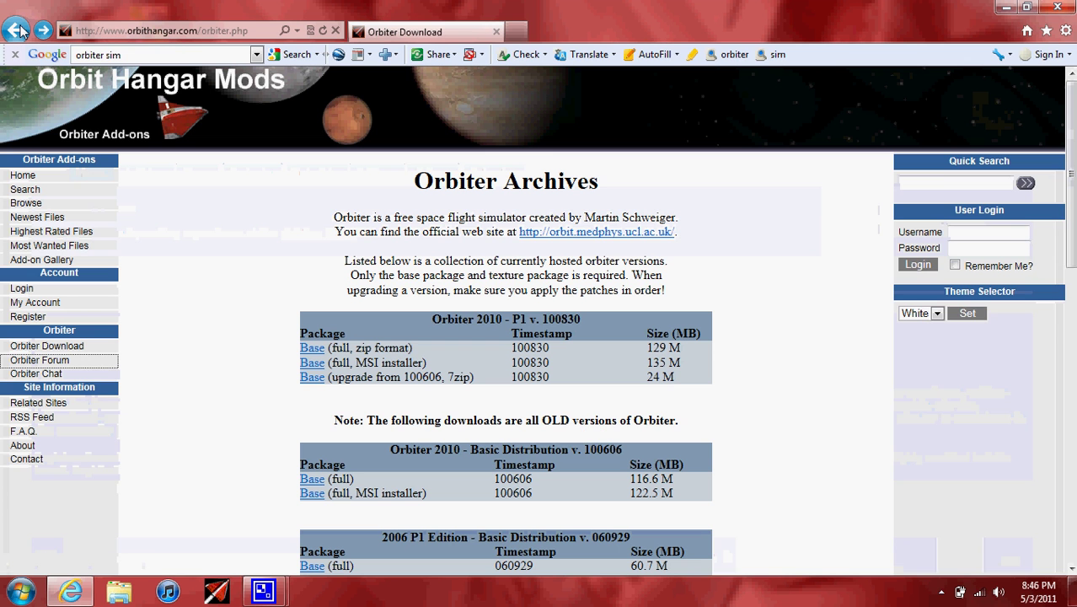
left_click(42, 203)
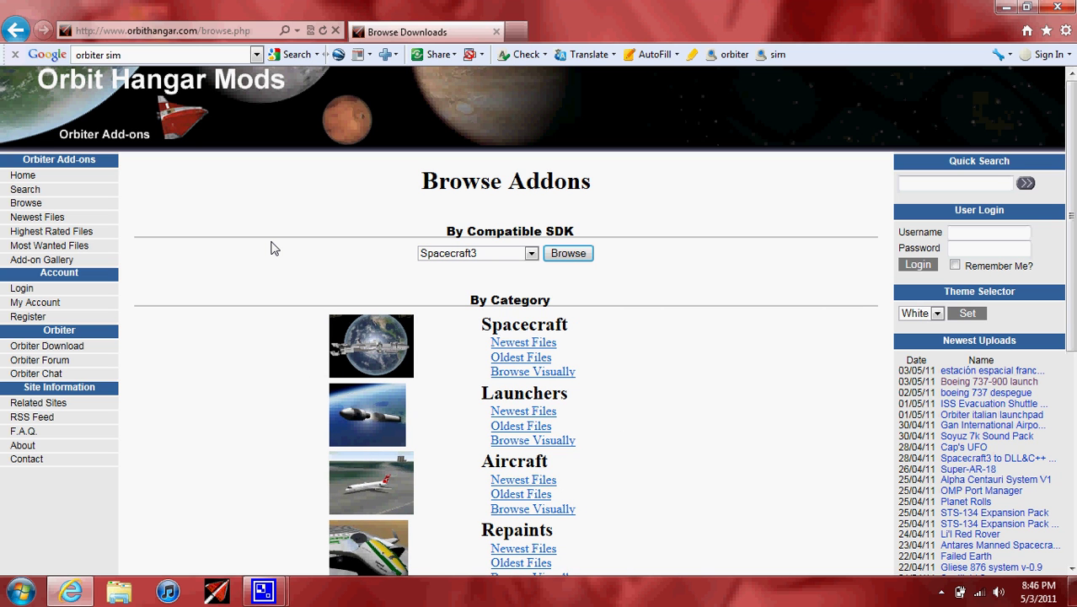
scroll(271, 247, "down", 1)
scroll(271, 248, "down", 3)
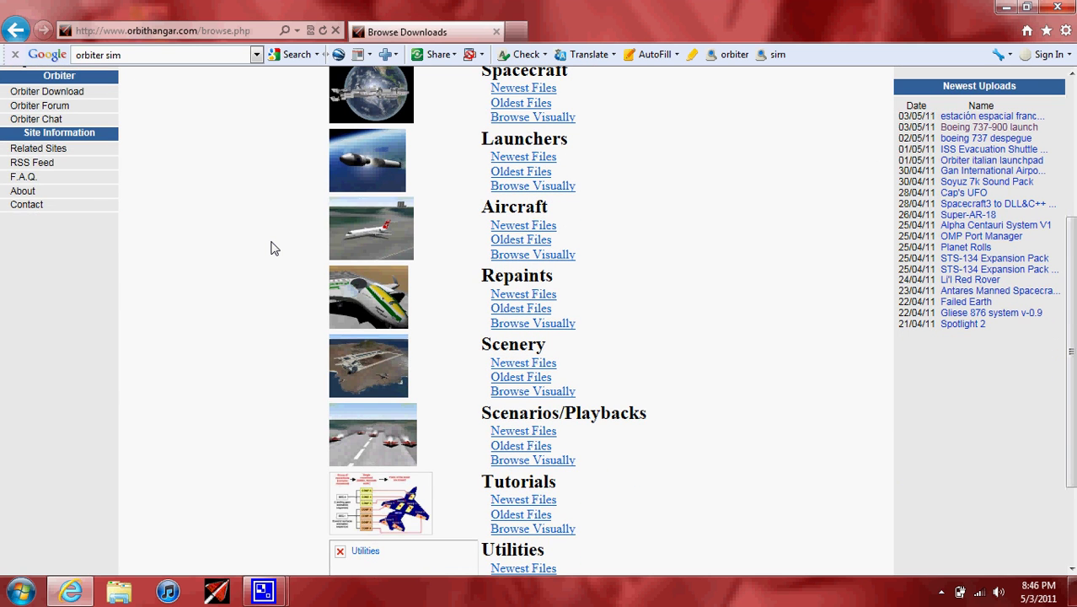
scroll(272, 247, "down", 1)
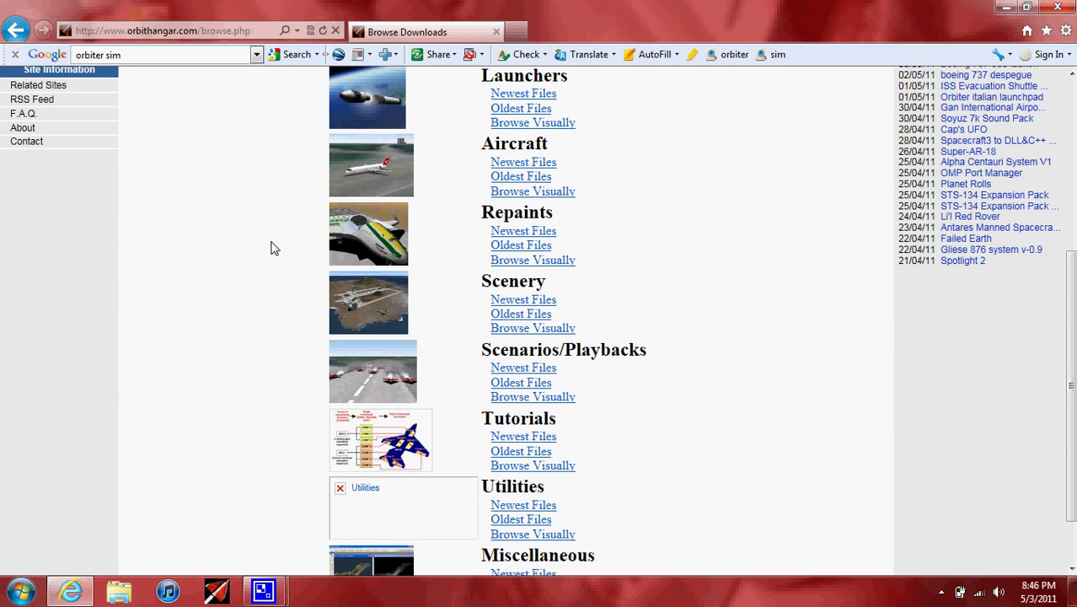
scroll(272, 248, "down", 1)
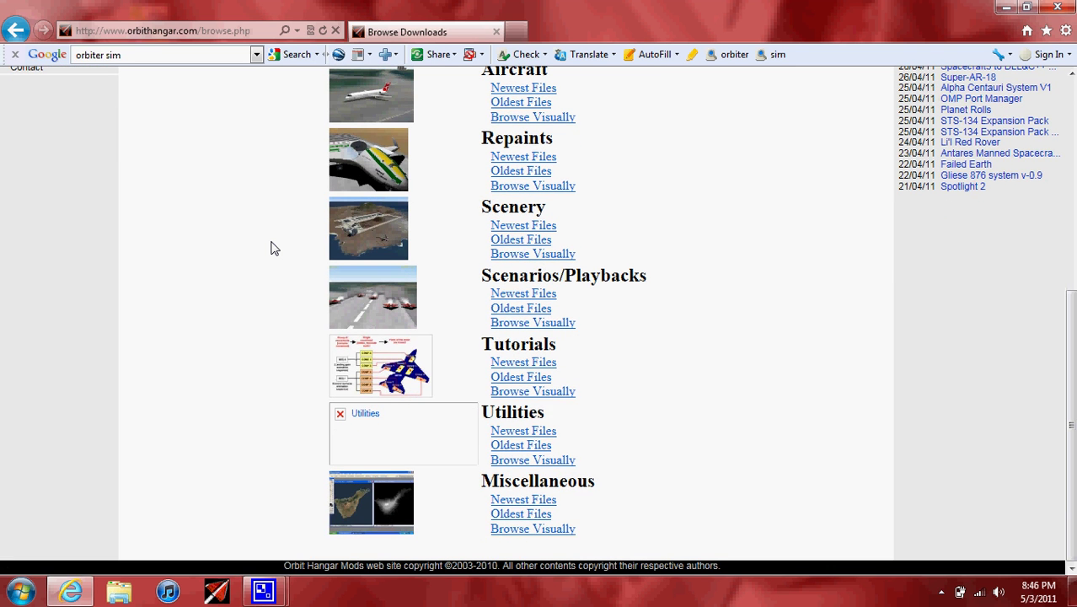
scroll(272, 248, "up", 4)
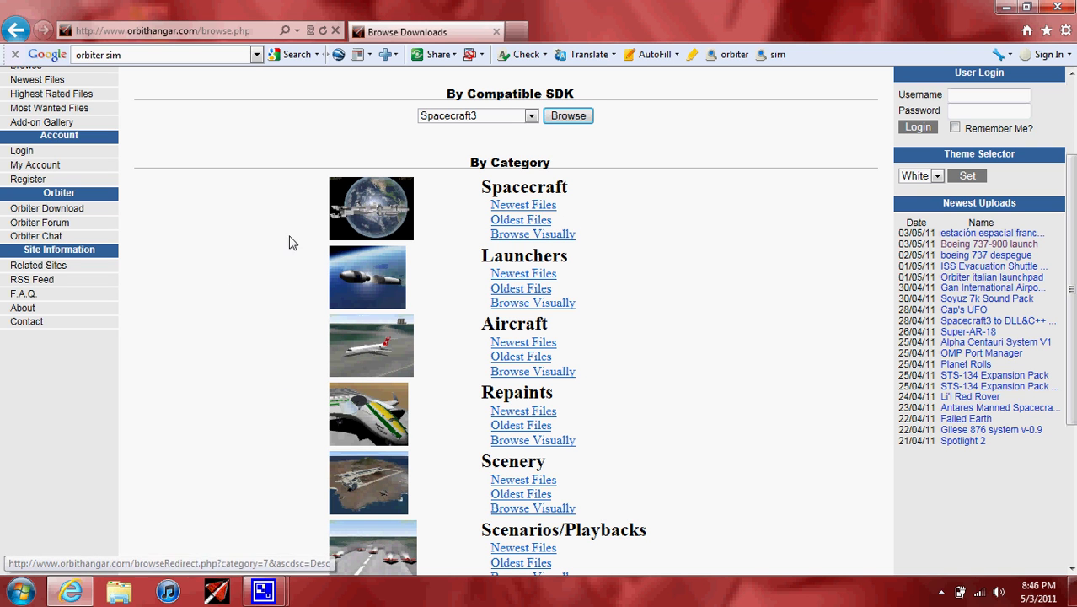
List the newest Spacecraft add-ons and view the STS-134 Expansion Pack page
left_click(519, 210)
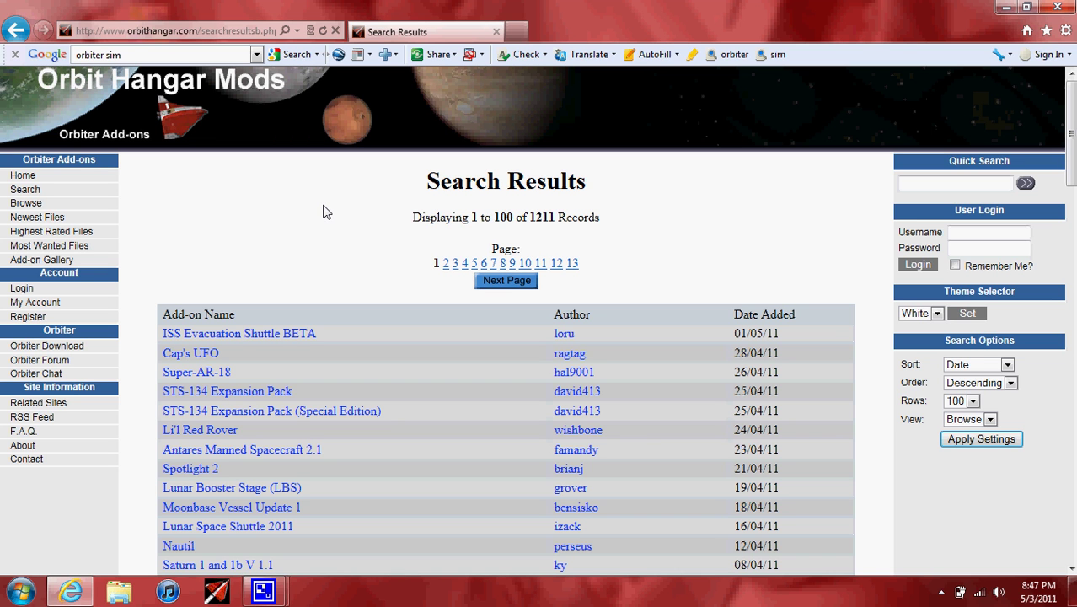
scroll(326, 212, "down", 1)
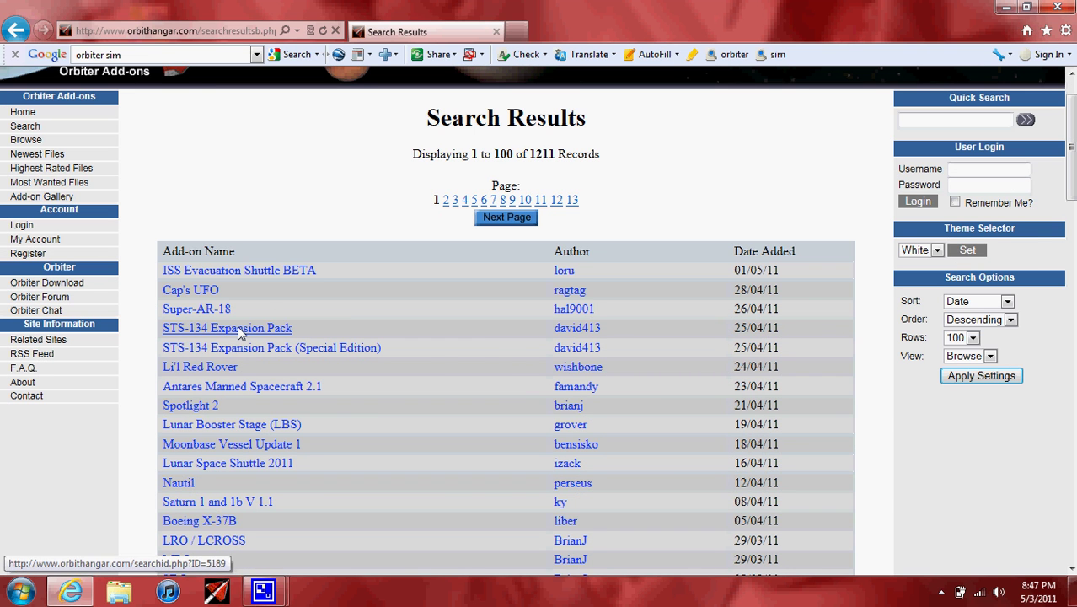
left_click(240, 333)
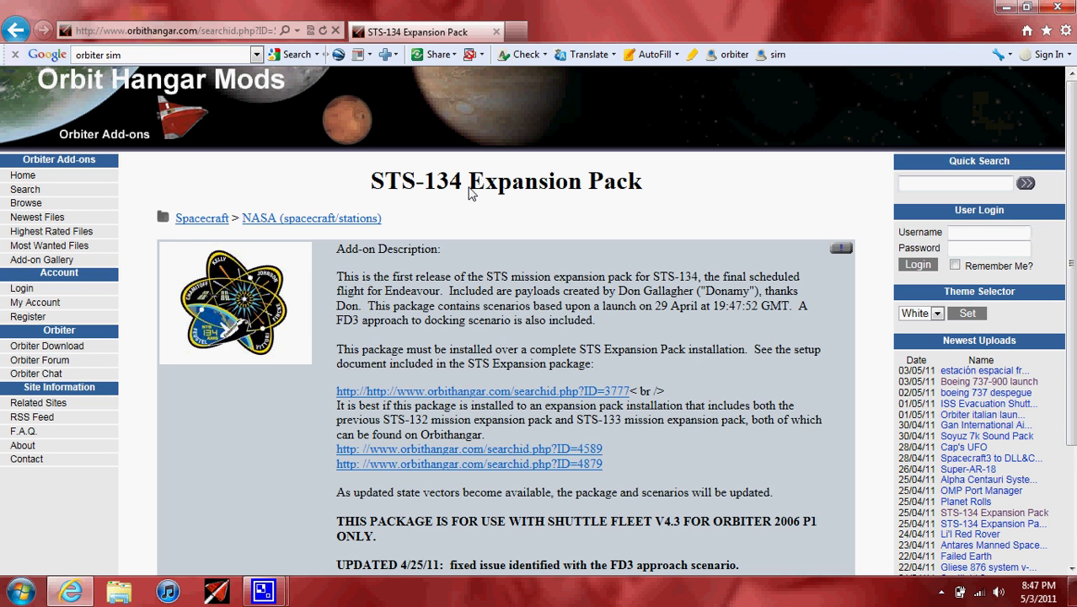
scroll(471, 193, "down", 3)
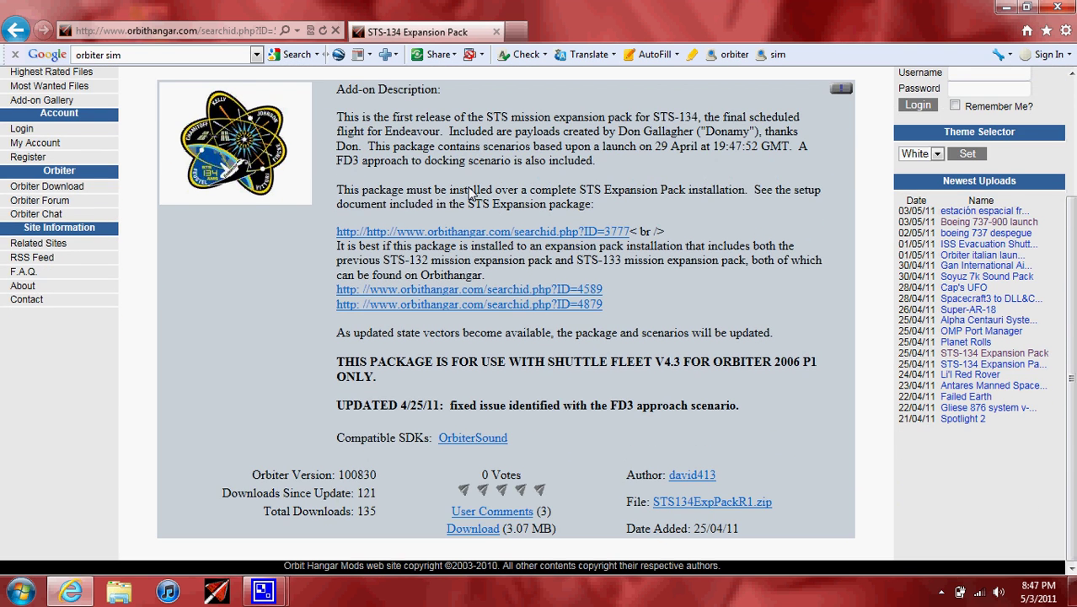
scroll(471, 193, "up", 1)
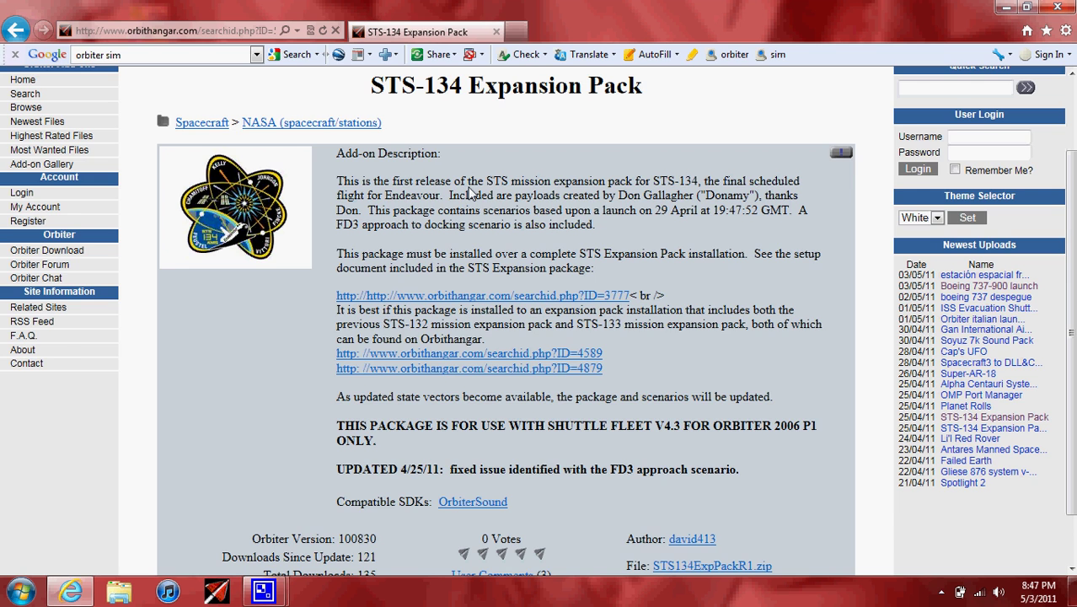
scroll(471, 193, "up", 1)
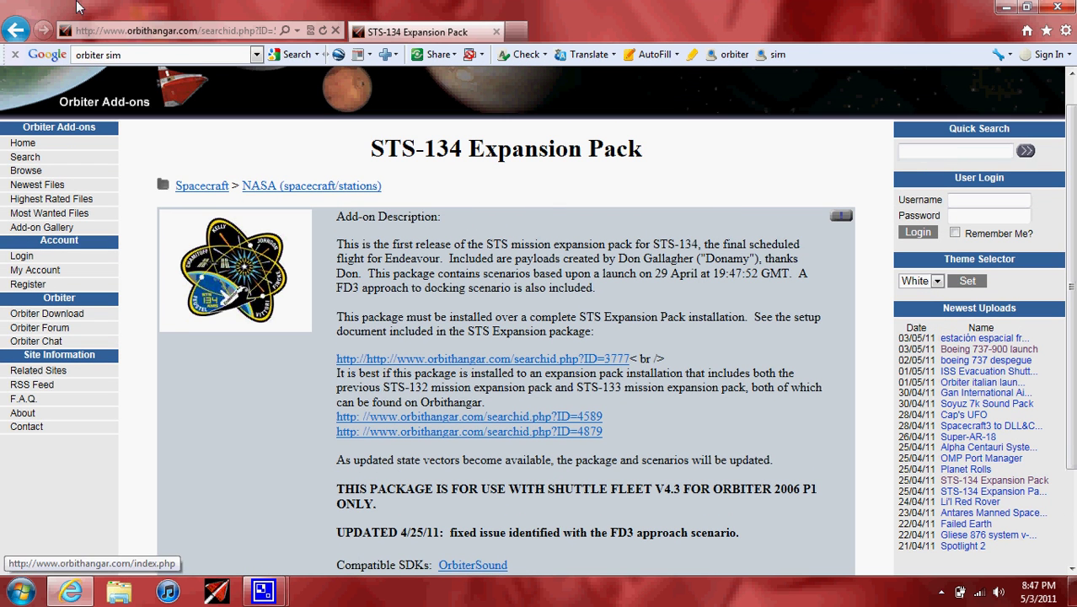
Return to the 1211-record Spacecraft search results and scroll down the list
left_click(15, 30)
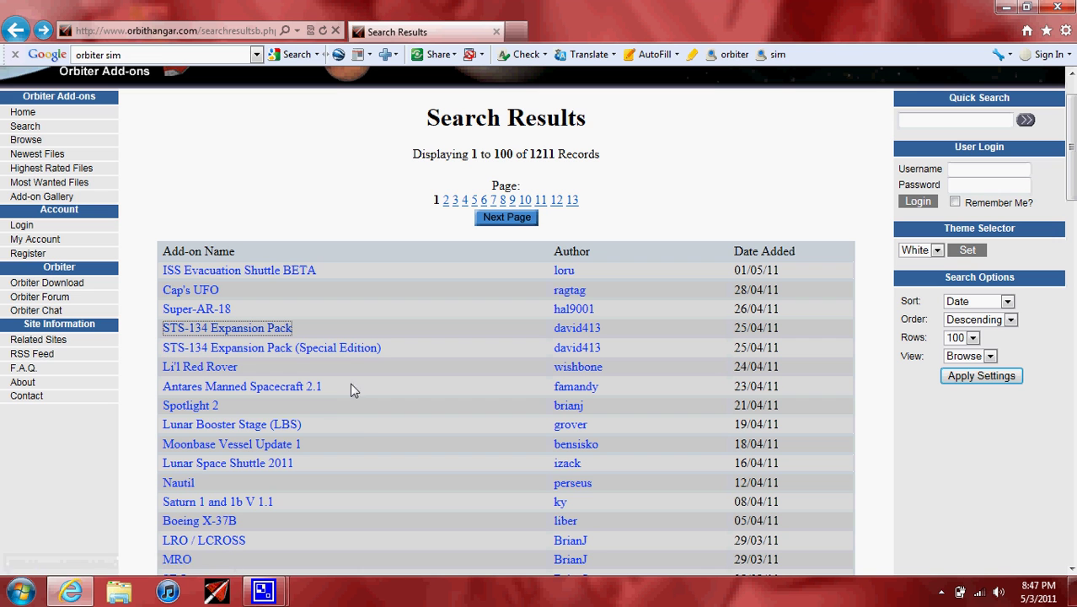
scroll(352, 385, "down", 5)
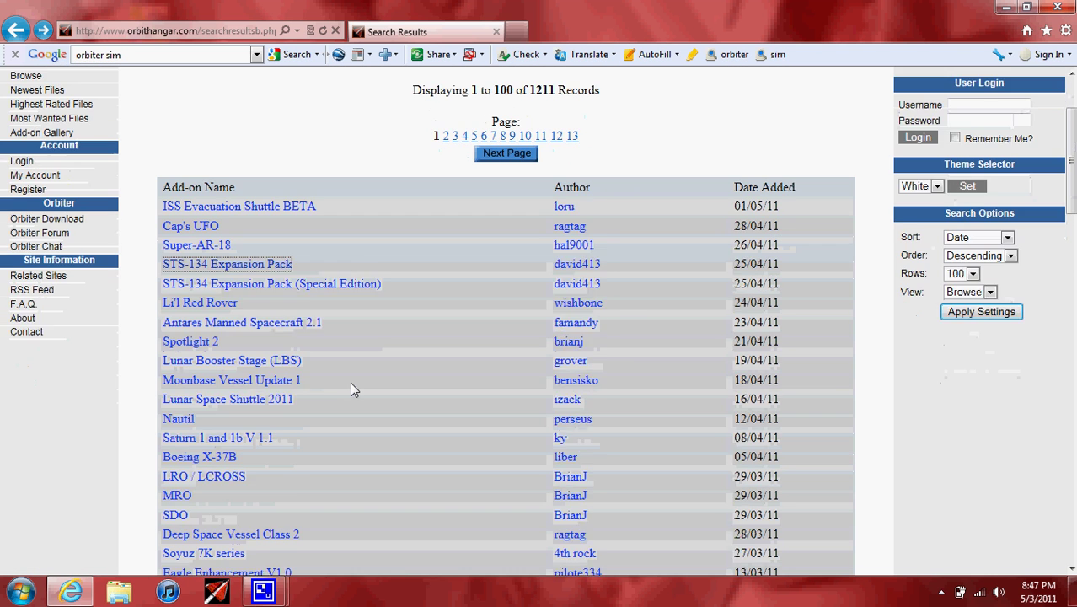
scroll(350, 381, "down", 1)
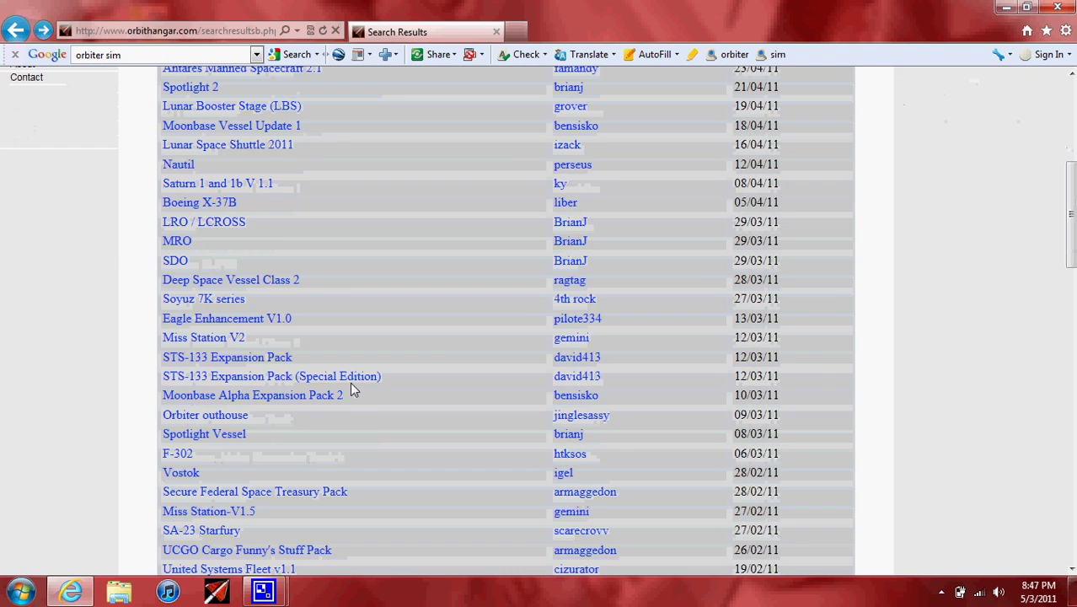
left_click(258, 363)
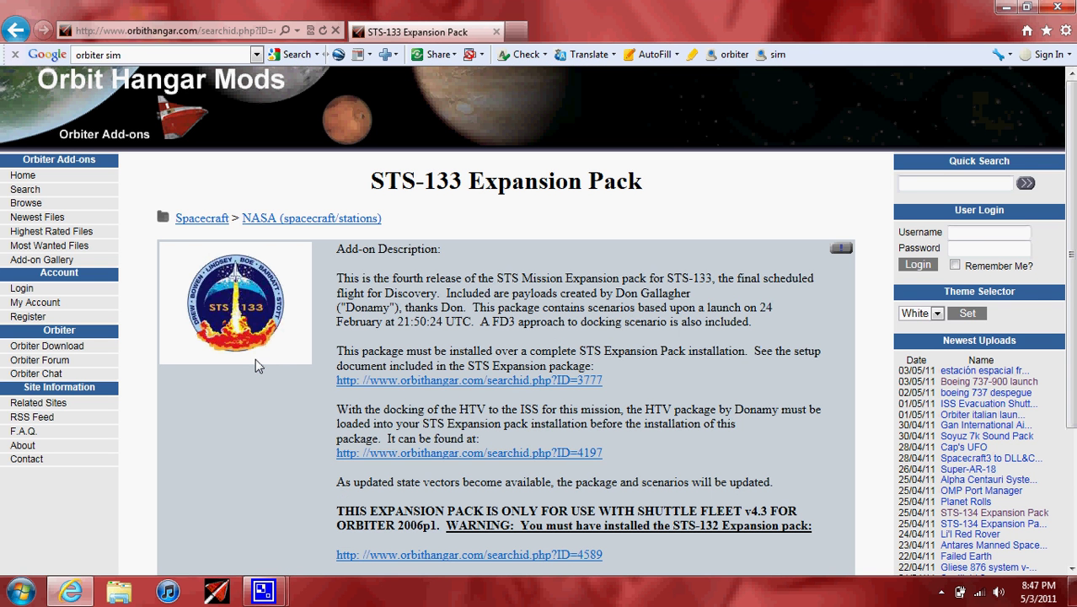
left_click(15, 30)
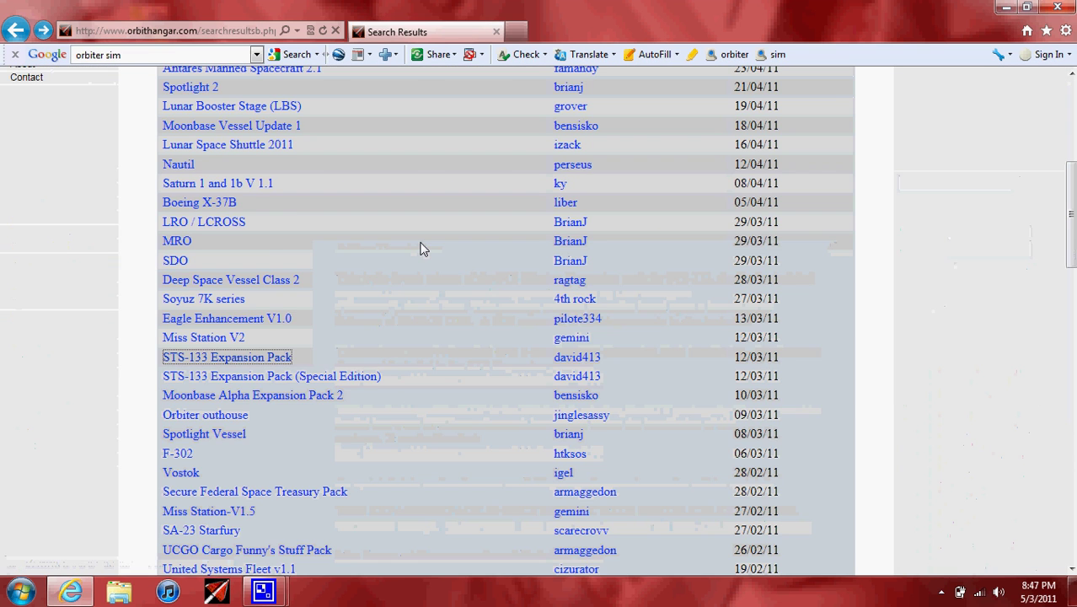
scroll(423, 249, "down", 2)
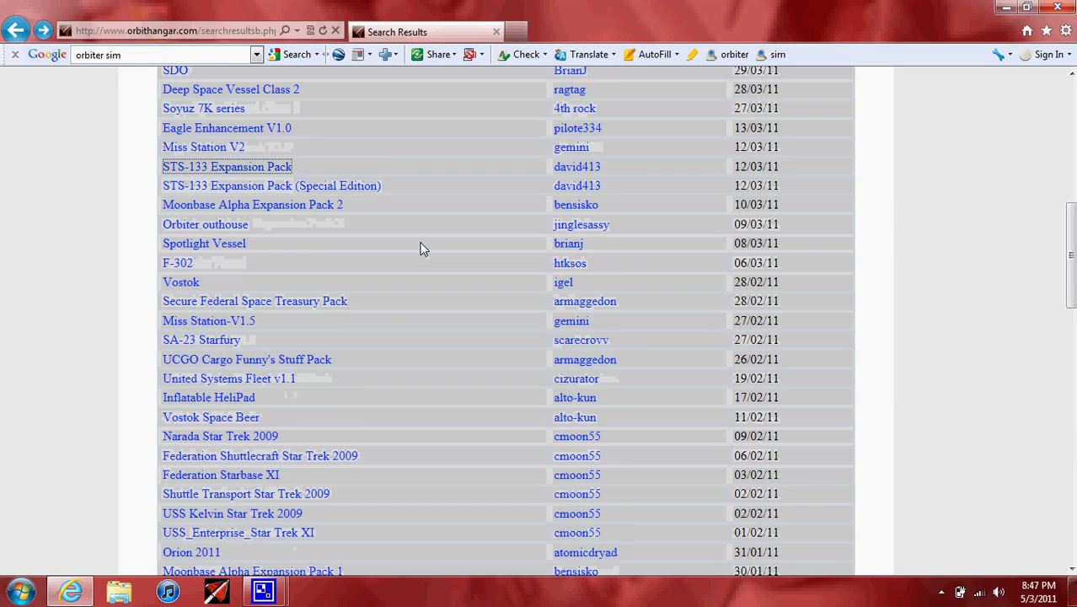
scroll(423, 249, "down", 2)
scroll(423, 250, "down", 3)
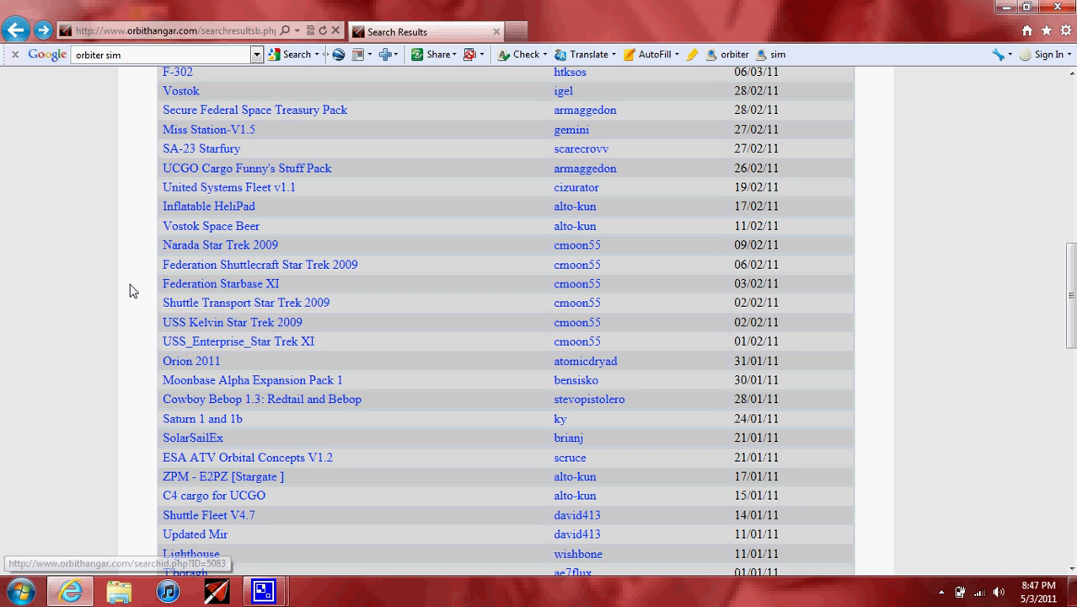
scroll(130, 291, "down", 5)
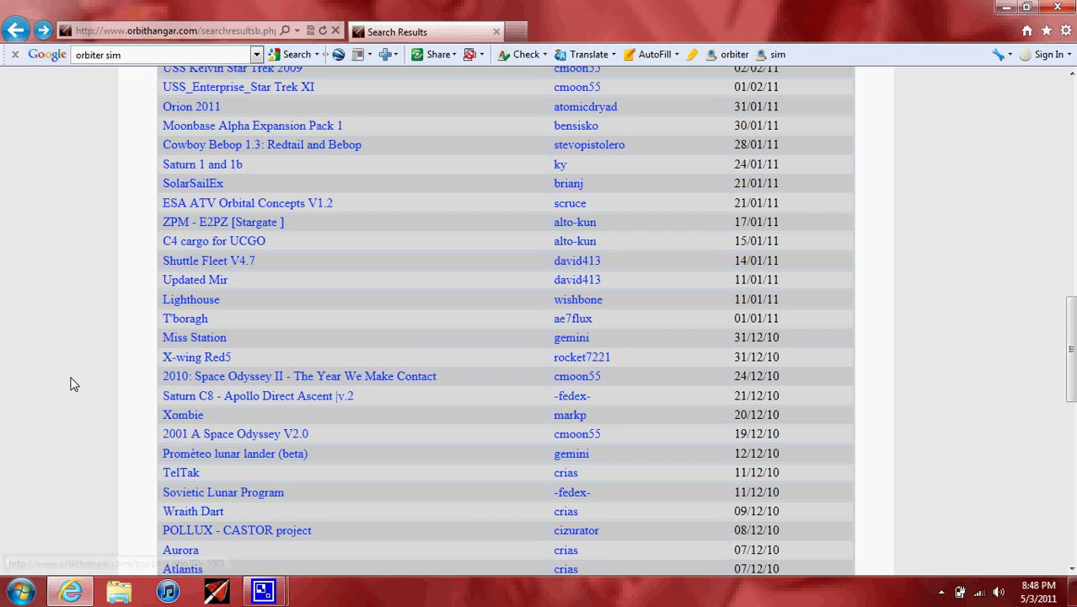
scroll(72, 384, "down", 5)
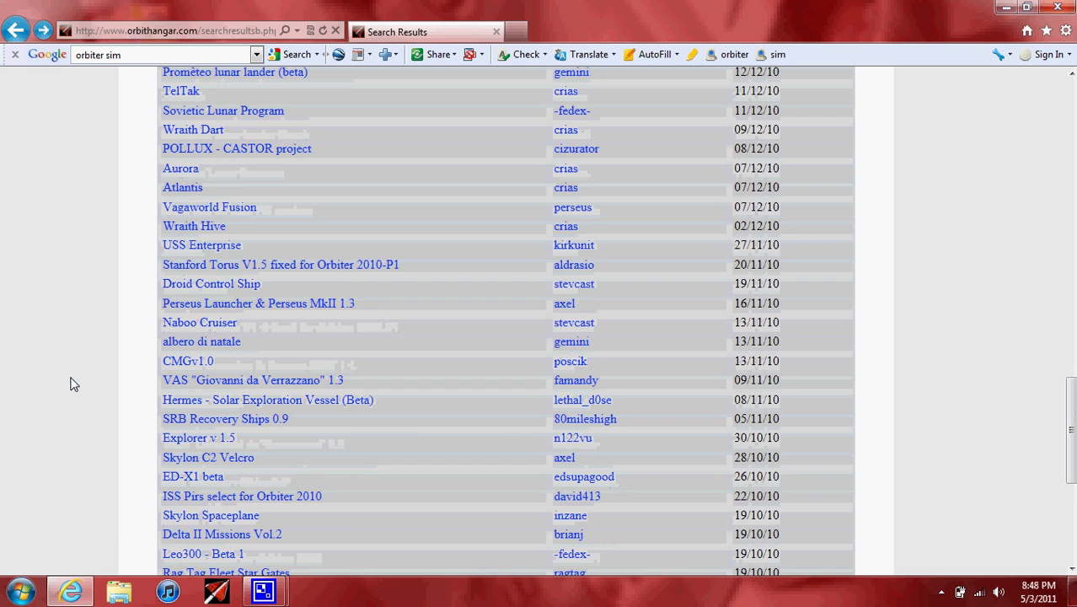
scroll(72, 384, "down", 3)
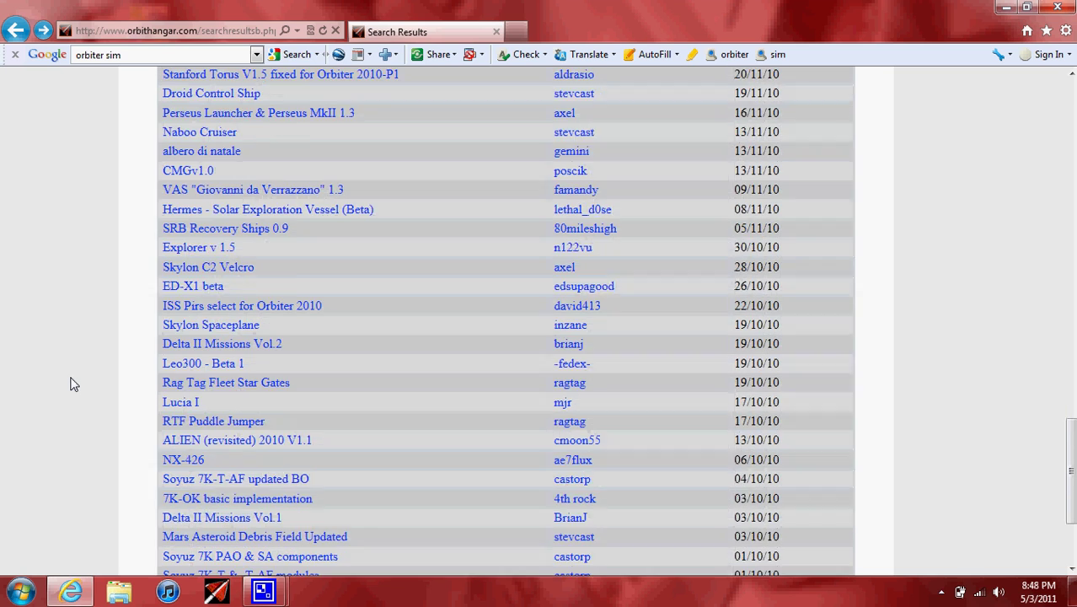
scroll(72, 384, "down", 2)
scroll(71, 384, "up", 2)
scroll(72, 384, "up", 18)
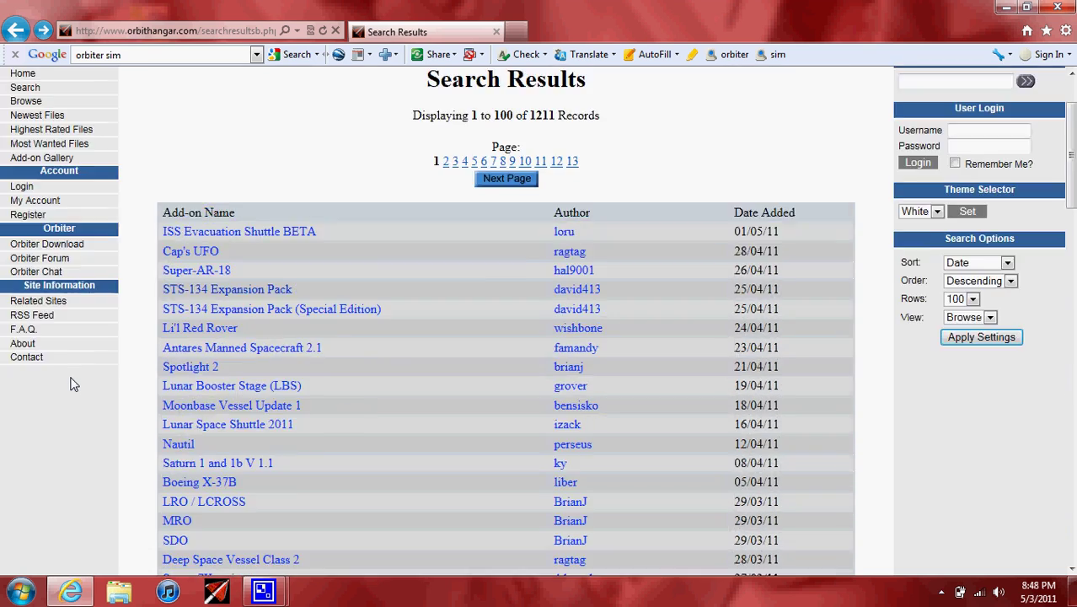
scroll(72, 384, "up", 2)
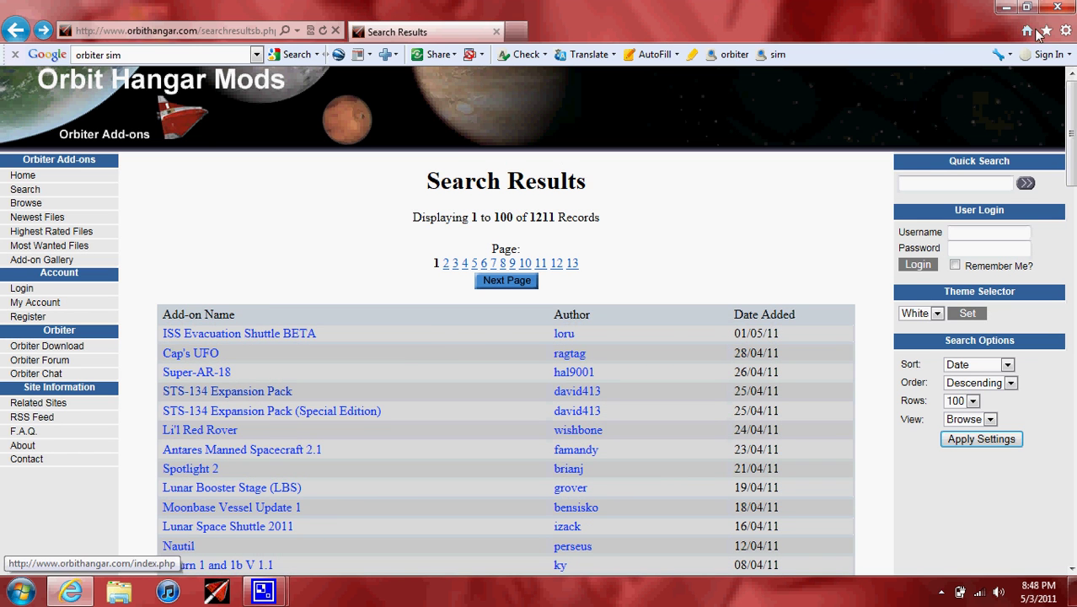
Close Internet Explorer and select the orbiter folder on the desktop
left_click(1057, 6)
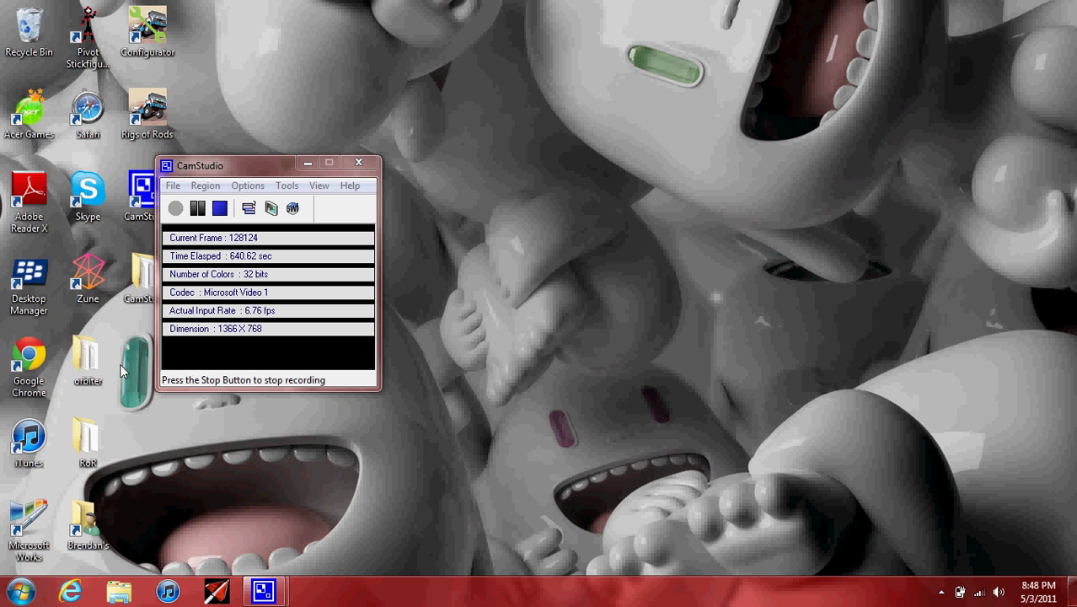
left_click(88, 358)
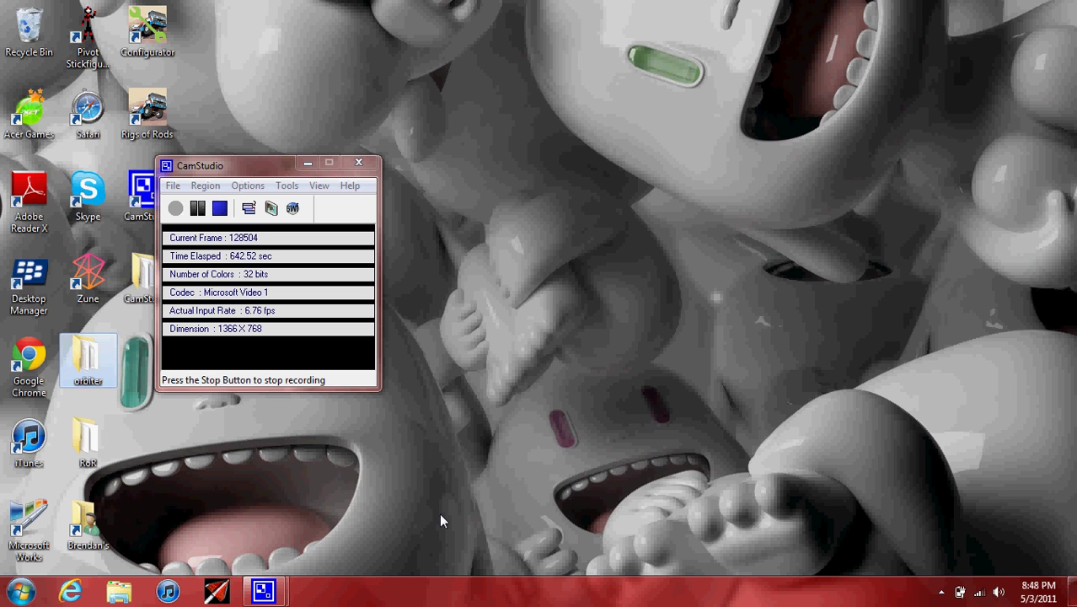
Open the orbiter folder and scroll its 37 items, from Config and Modules to Orbiter.cfg
key("Return")
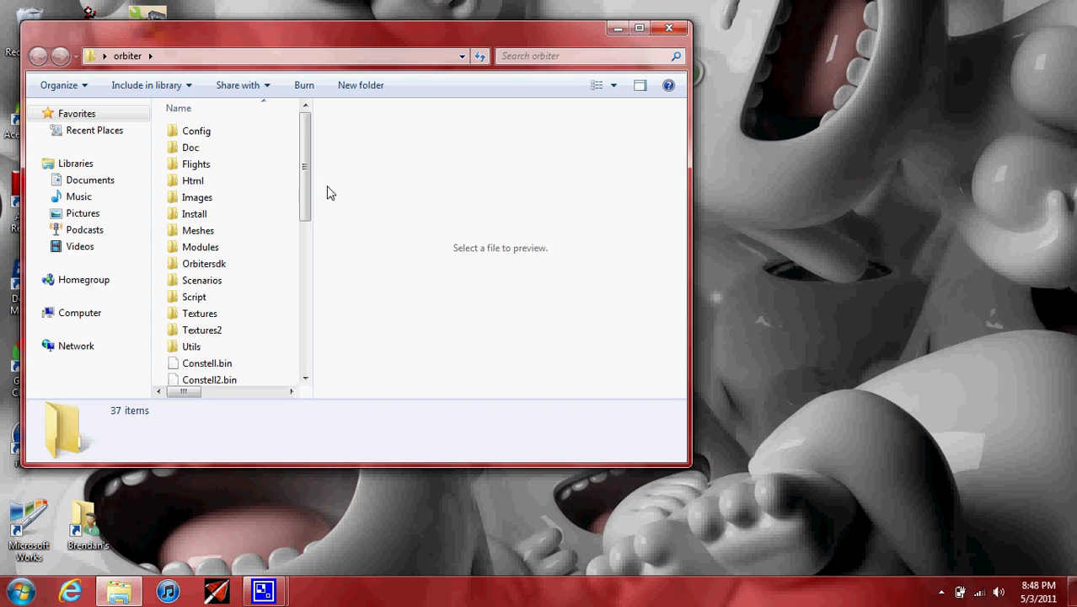
left_click_drag(305, 191, 281, 393)
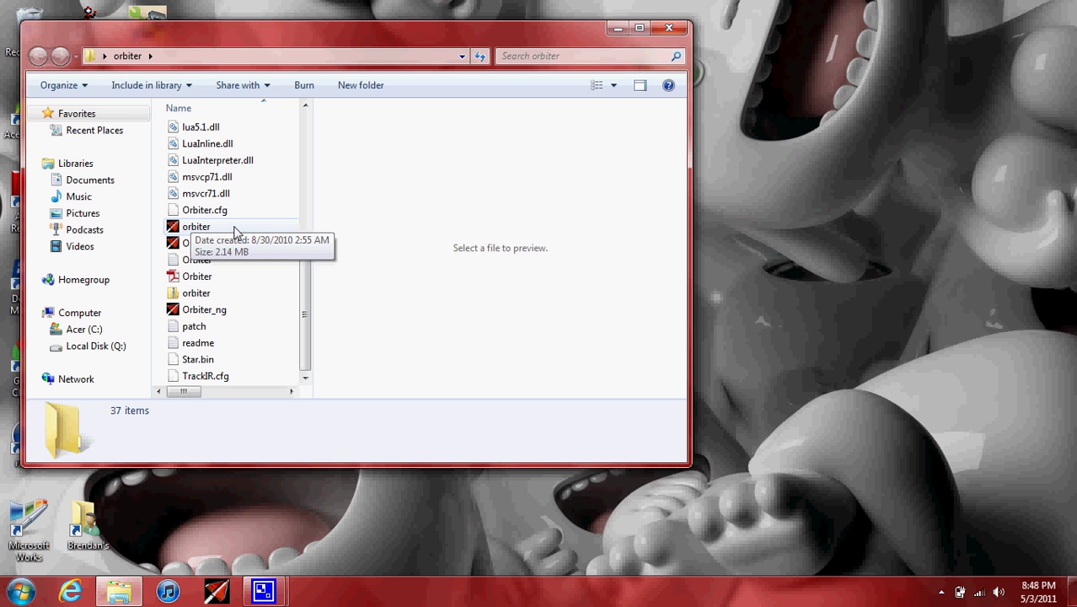
Close the orbiter folder window to return to the desktop
left_click(669, 28)
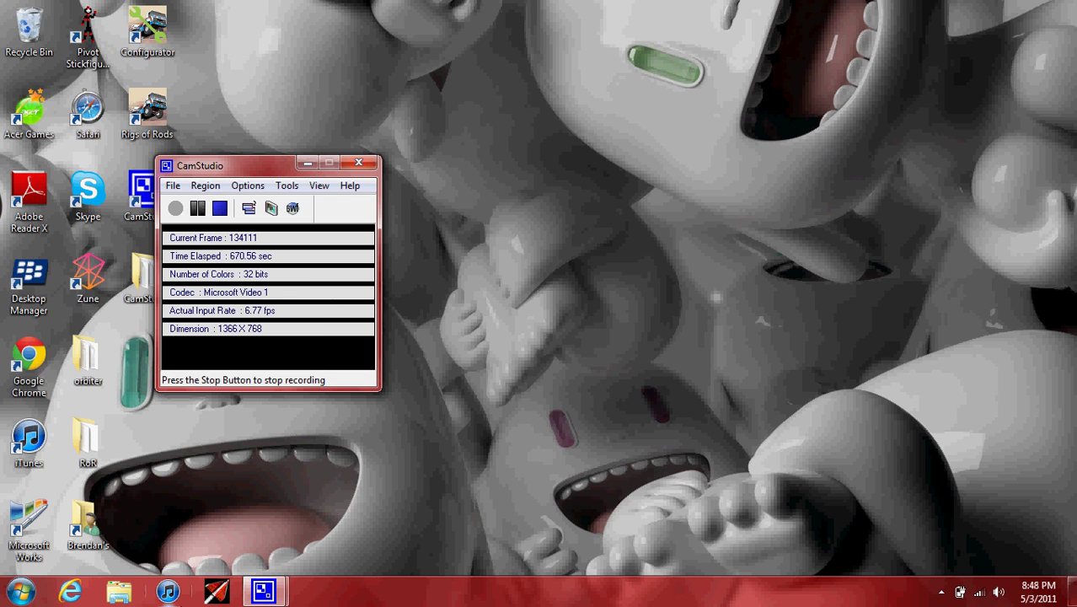